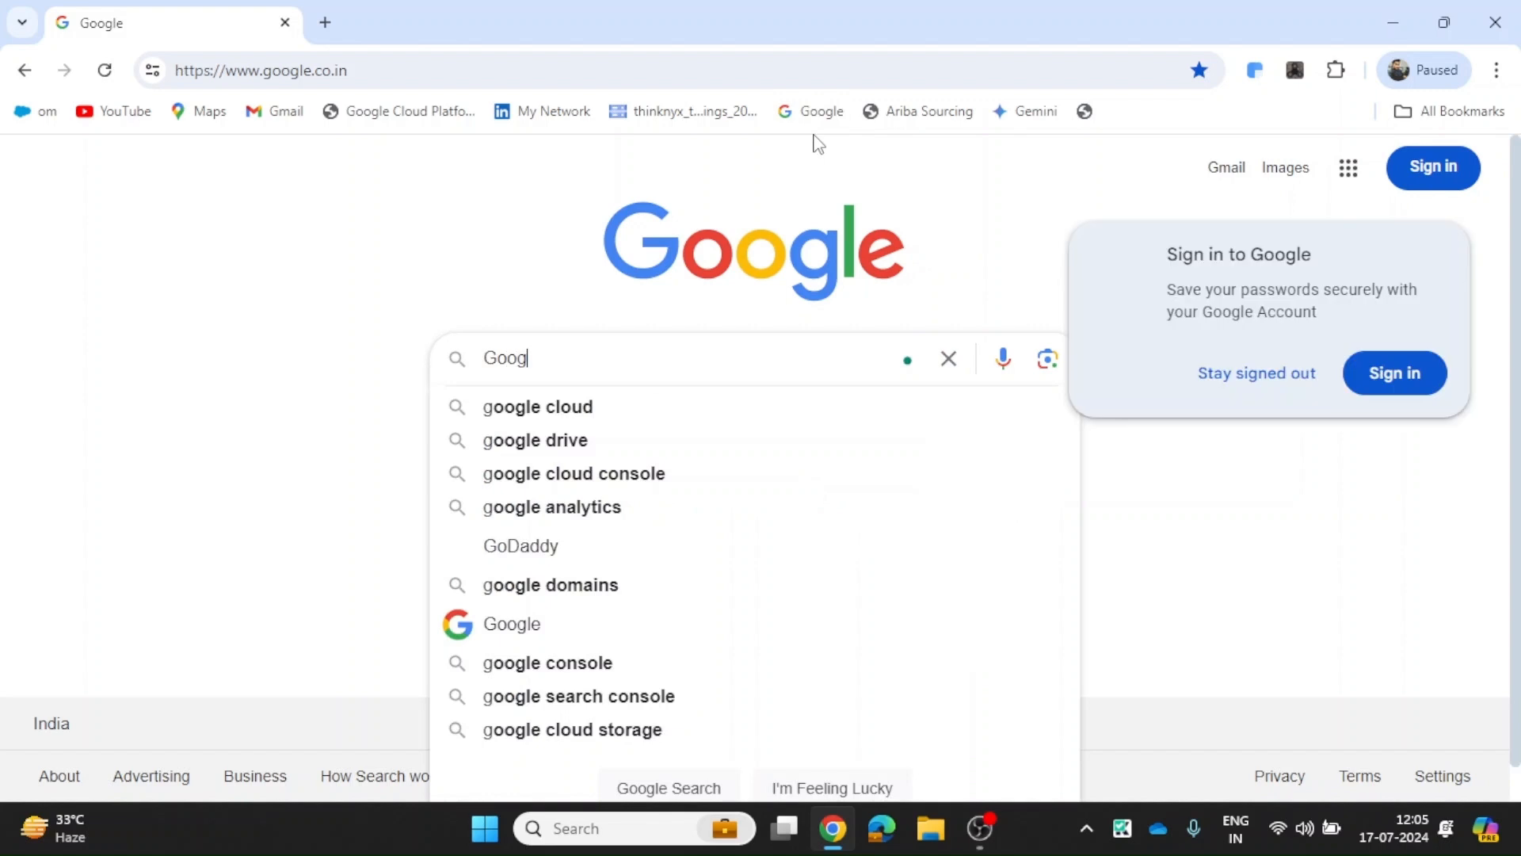
# Step: Search Google for Google Cloud and open the official Google Cloud website
pyautogui.write('loud')
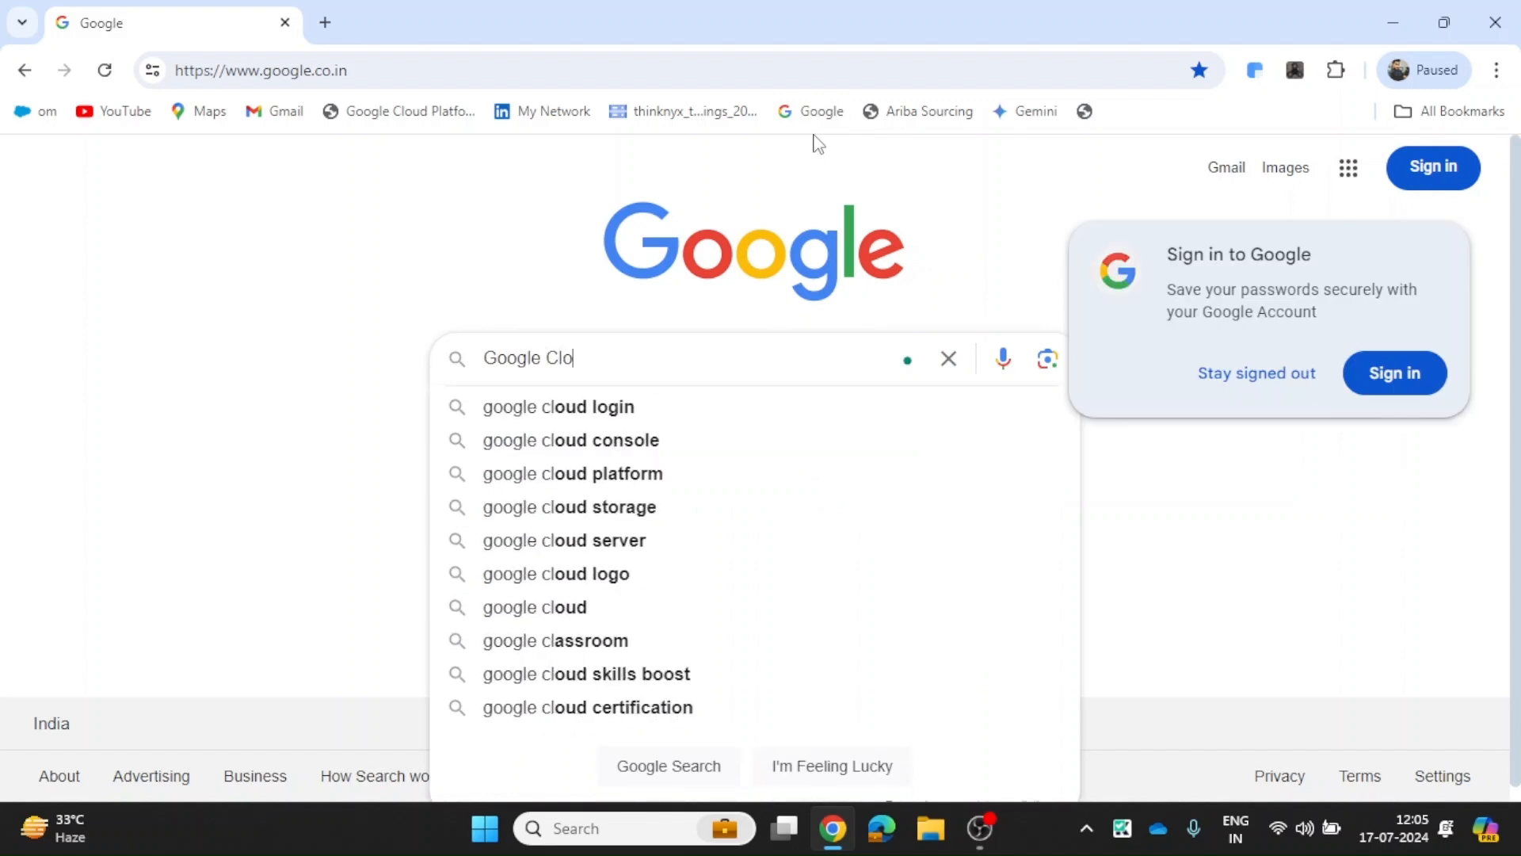
pyautogui.press('Return')
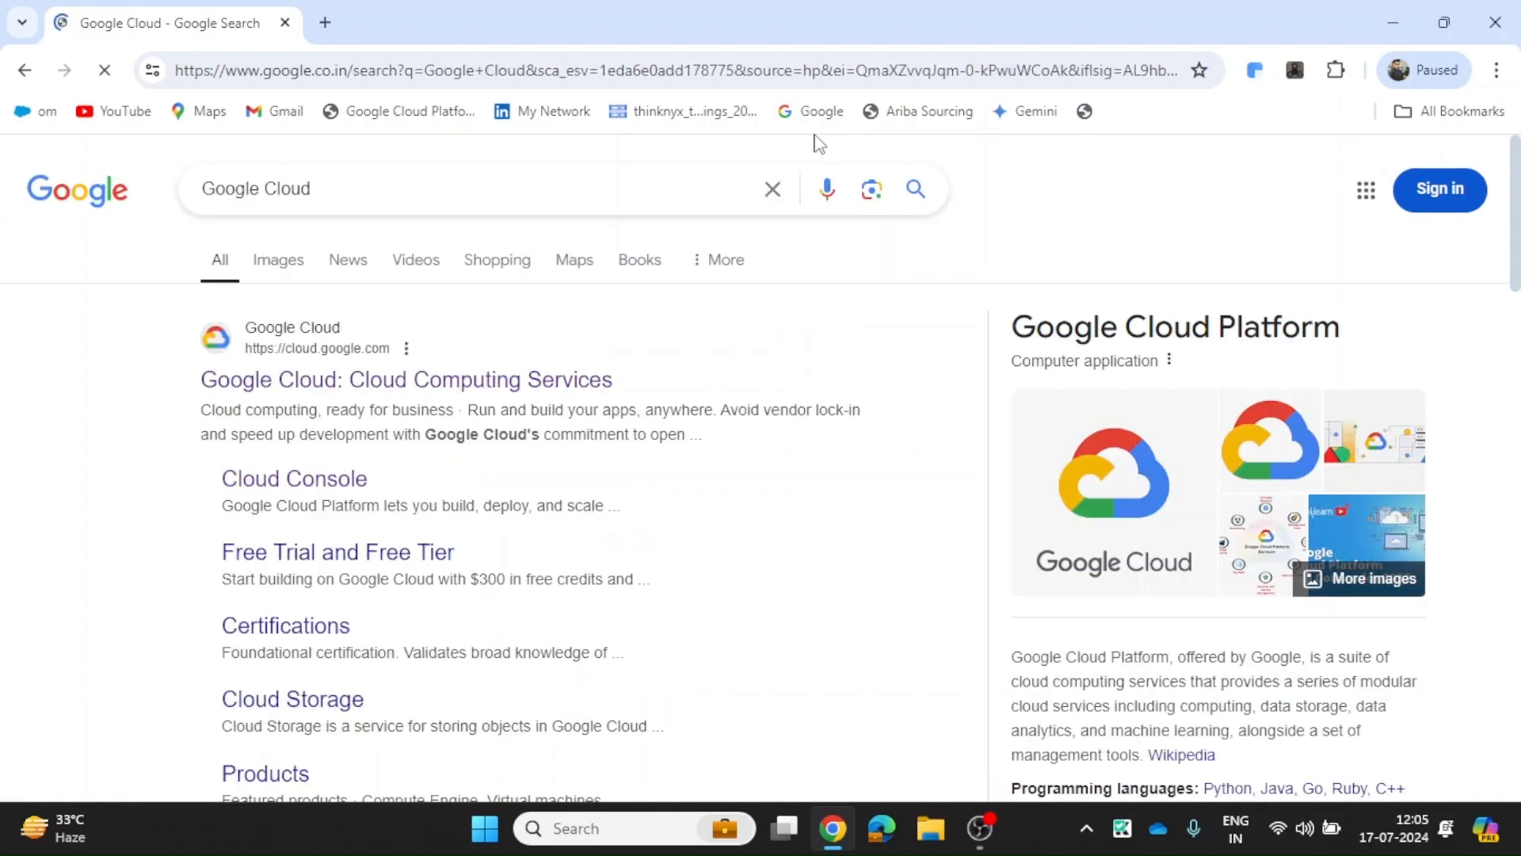
pyautogui.click(446, 382)
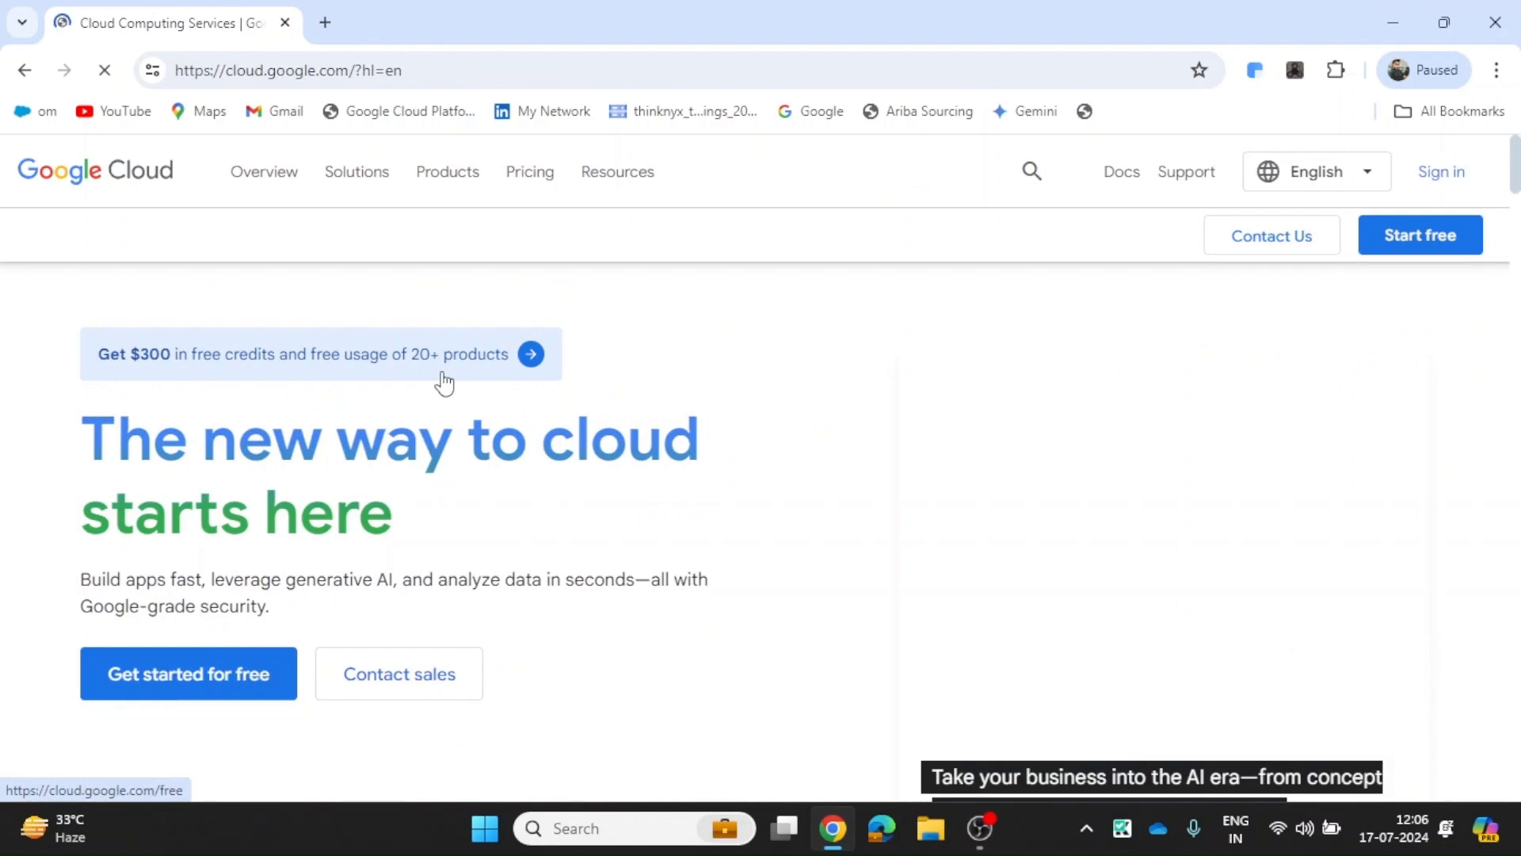
# Step: Sign in to Google Cloud with the listed account and select My First Project as the working project
pyautogui.click(1442, 176)
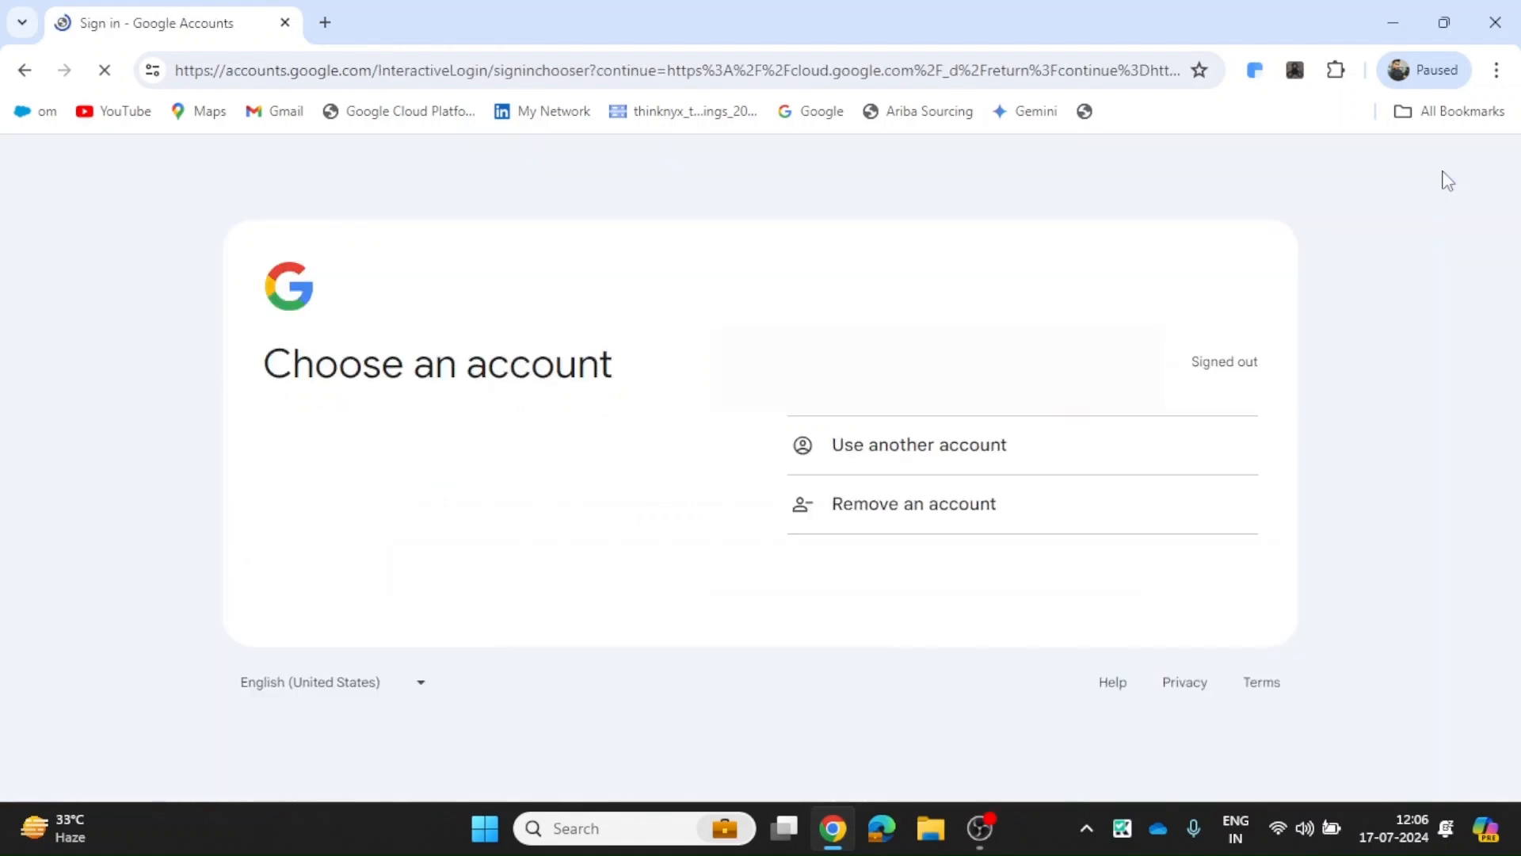
pyautogui.click(967, 374)
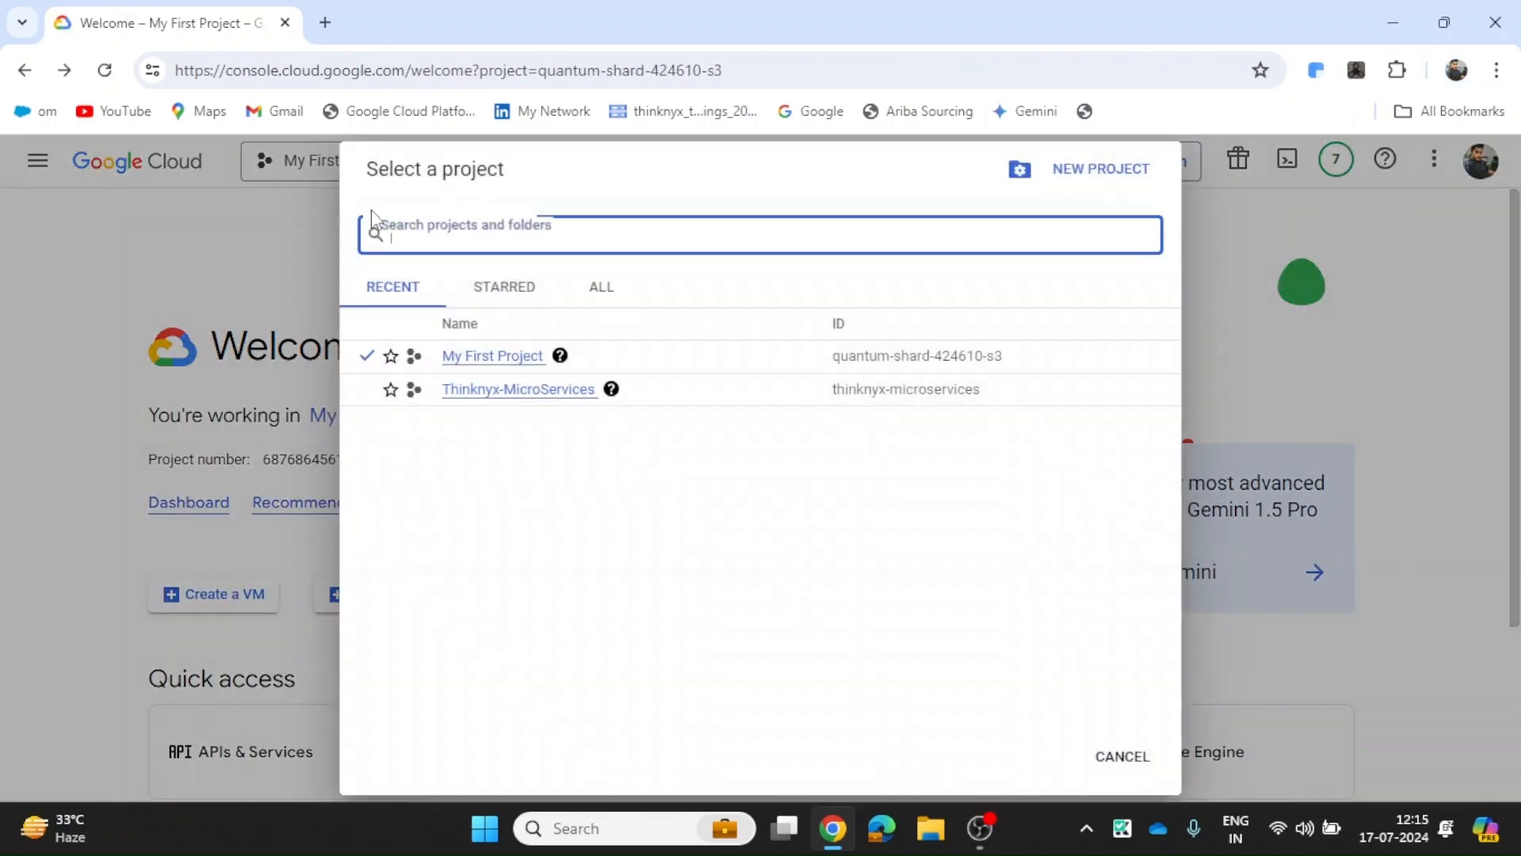
pyautogui.click(471, 355)
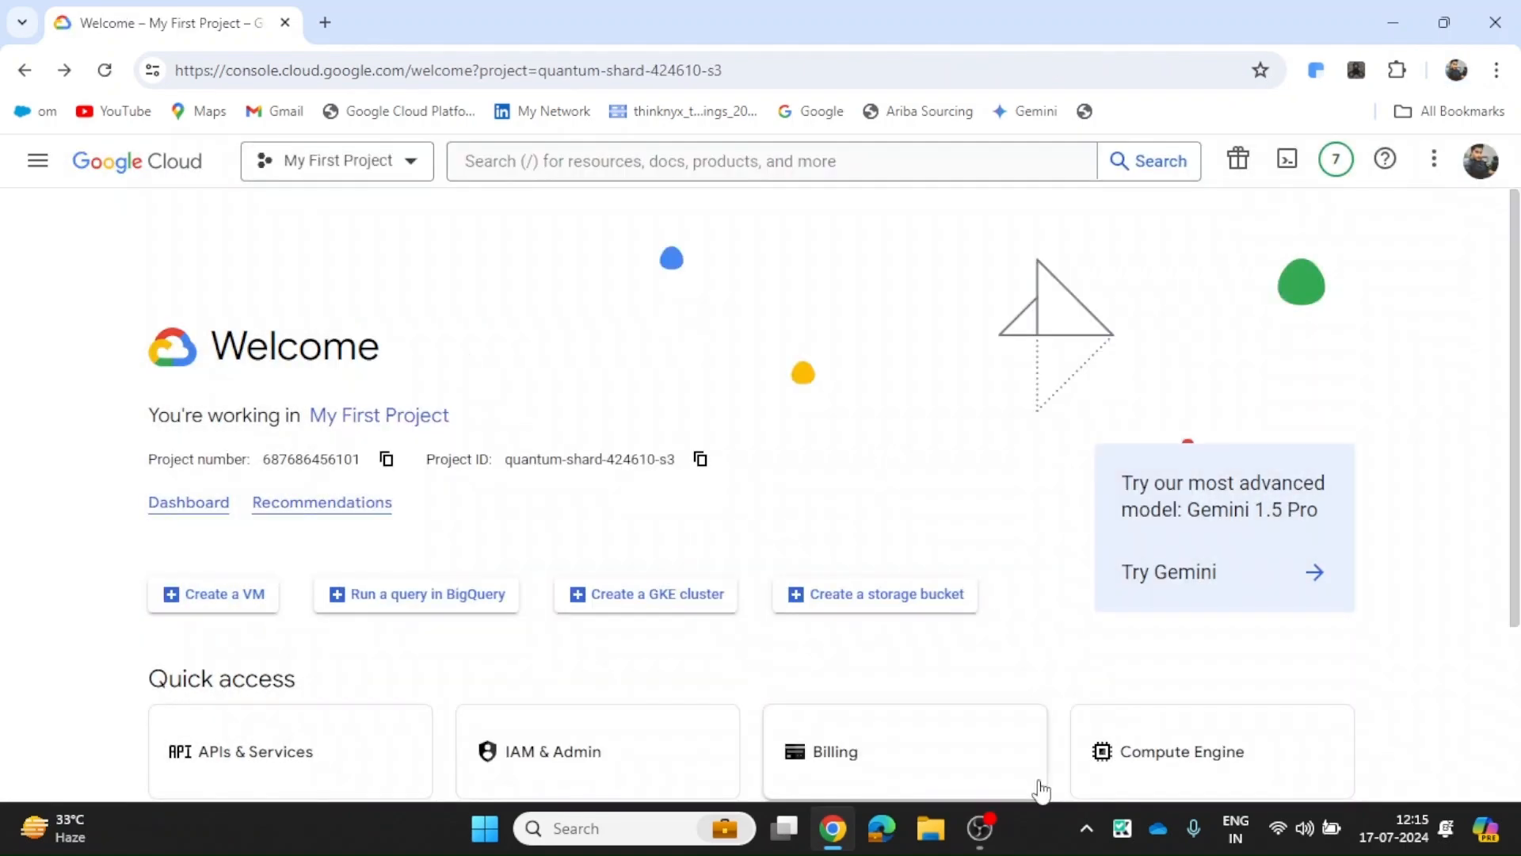
# Step: Start creating a new instance template in Compute Engine
pyautogui.click(1193, 772)
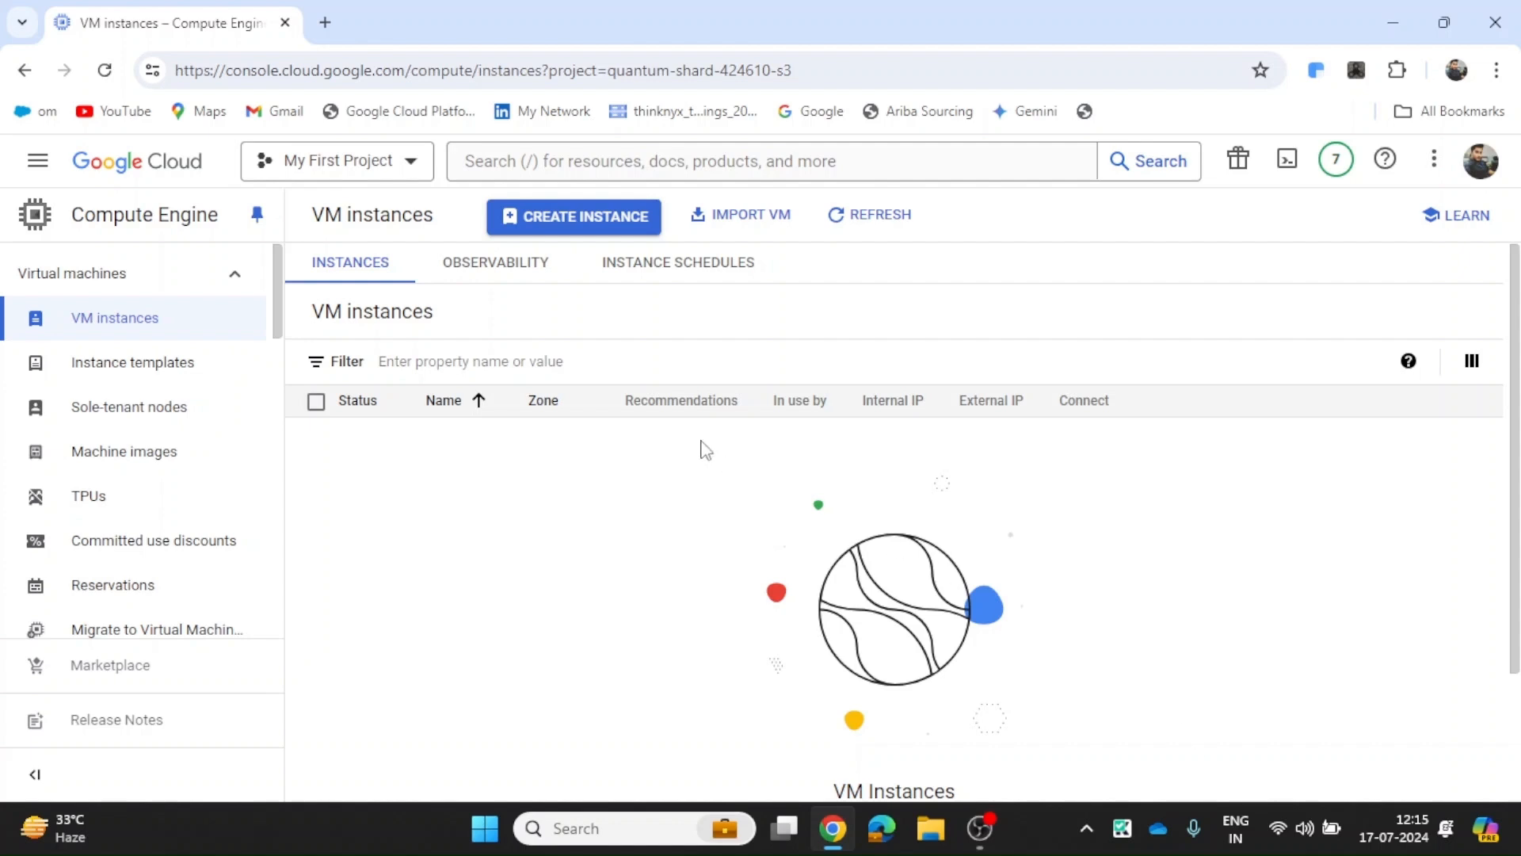
pyautogui.click(158, 369)
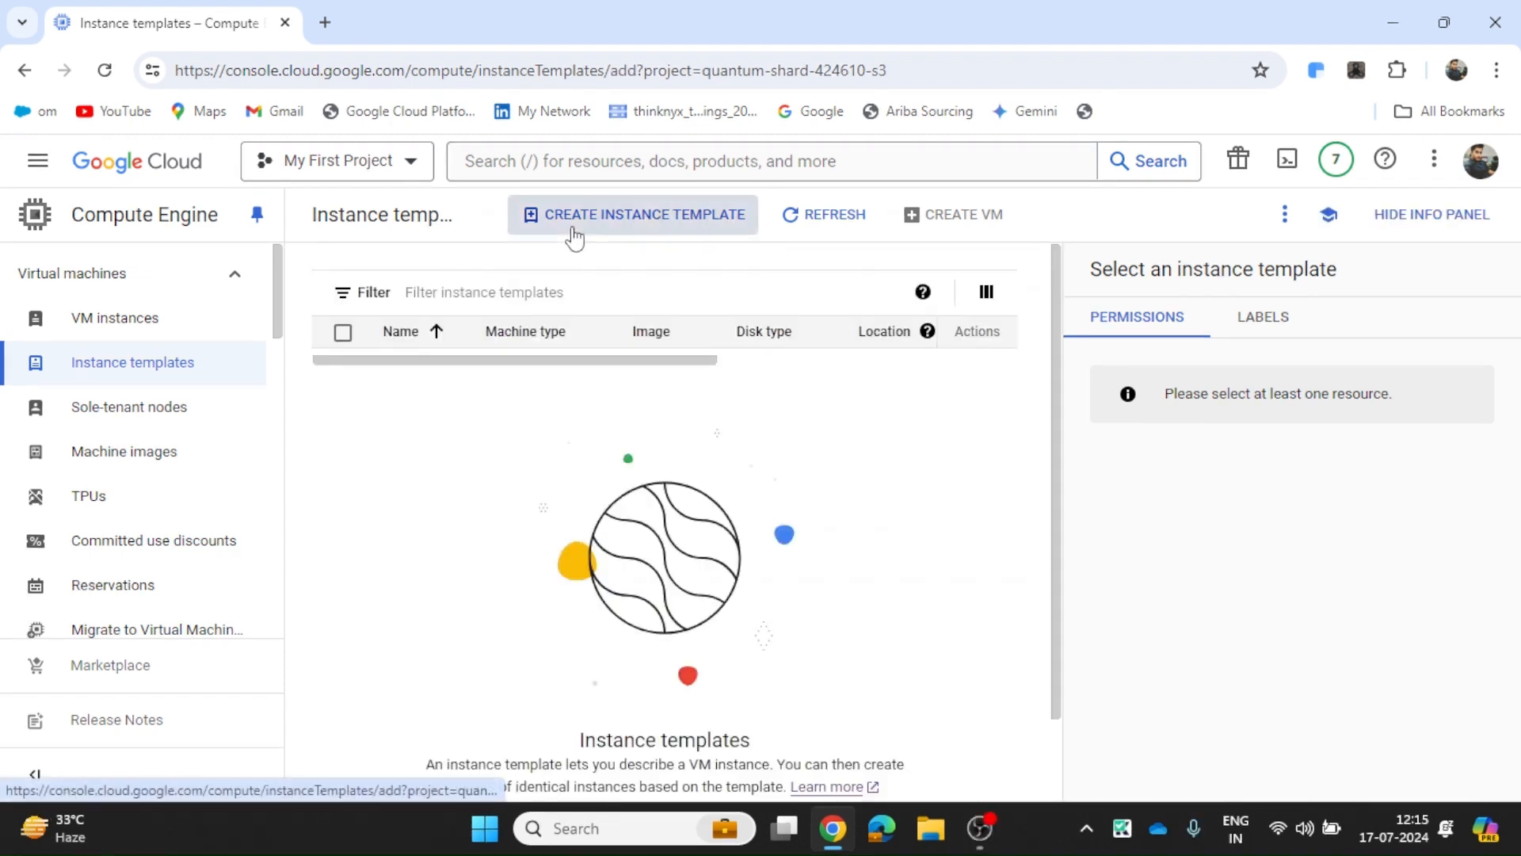
pyautogui.click(572, 225)
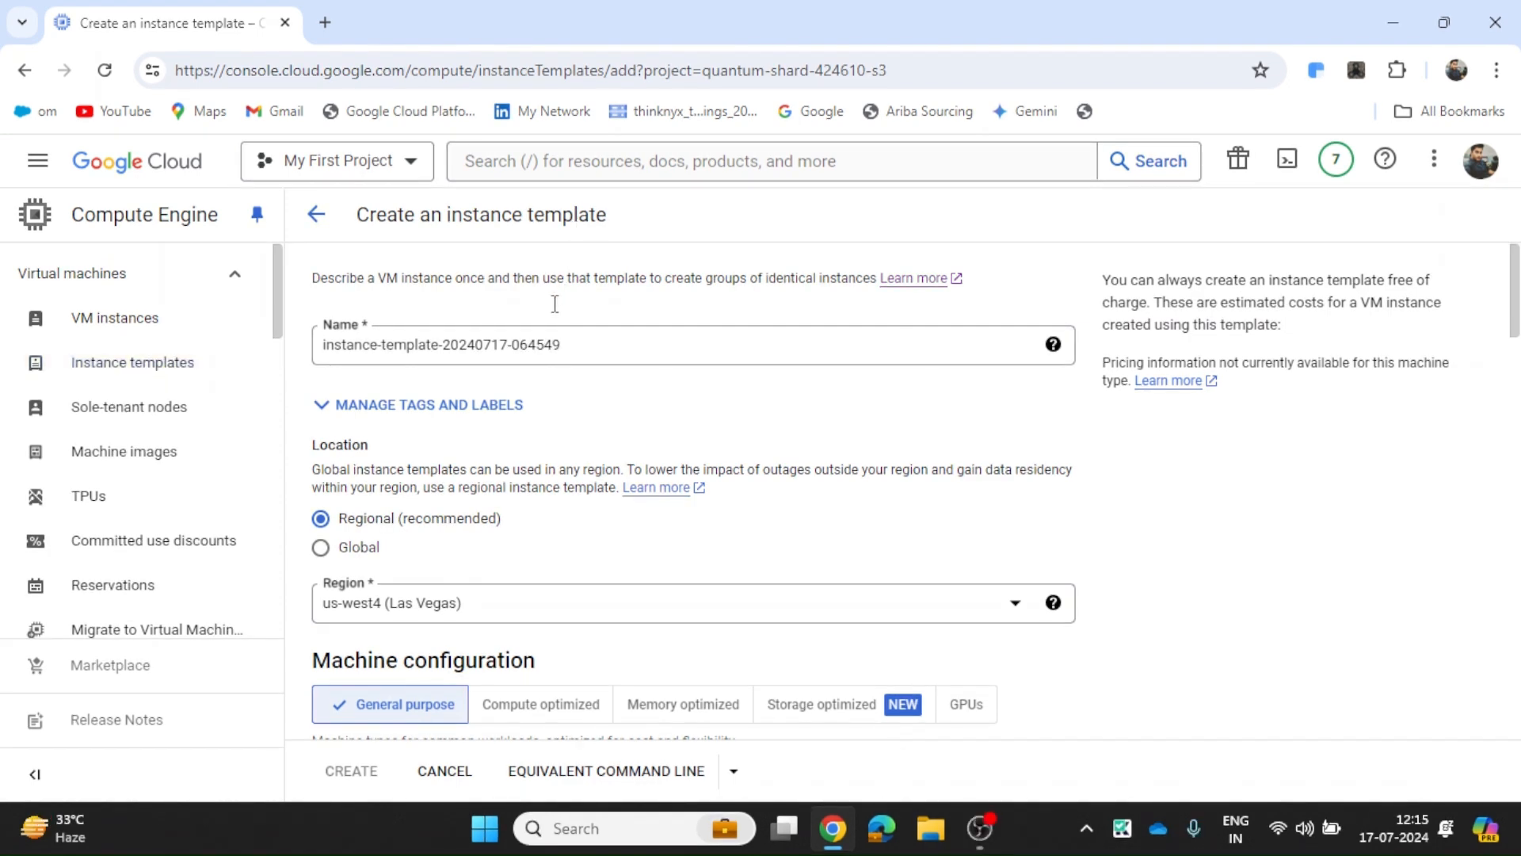
# Step: Name the instance template thinknyx-testos1 and set its region to us-west1 (Oregon)
pyautogui.tripleClick(541, 344)
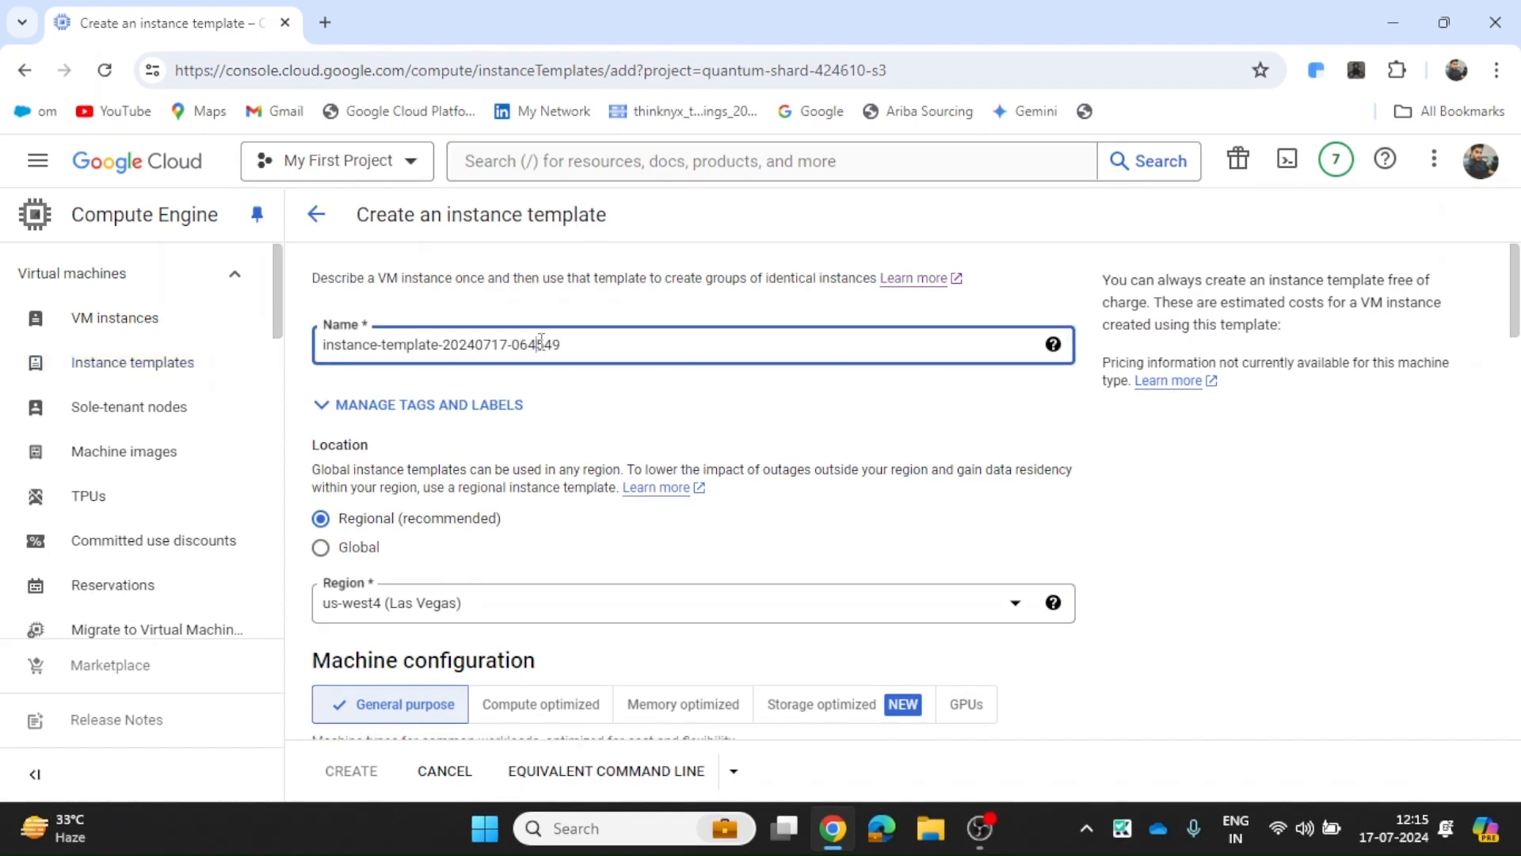
pyautogui.write('thinknyx')
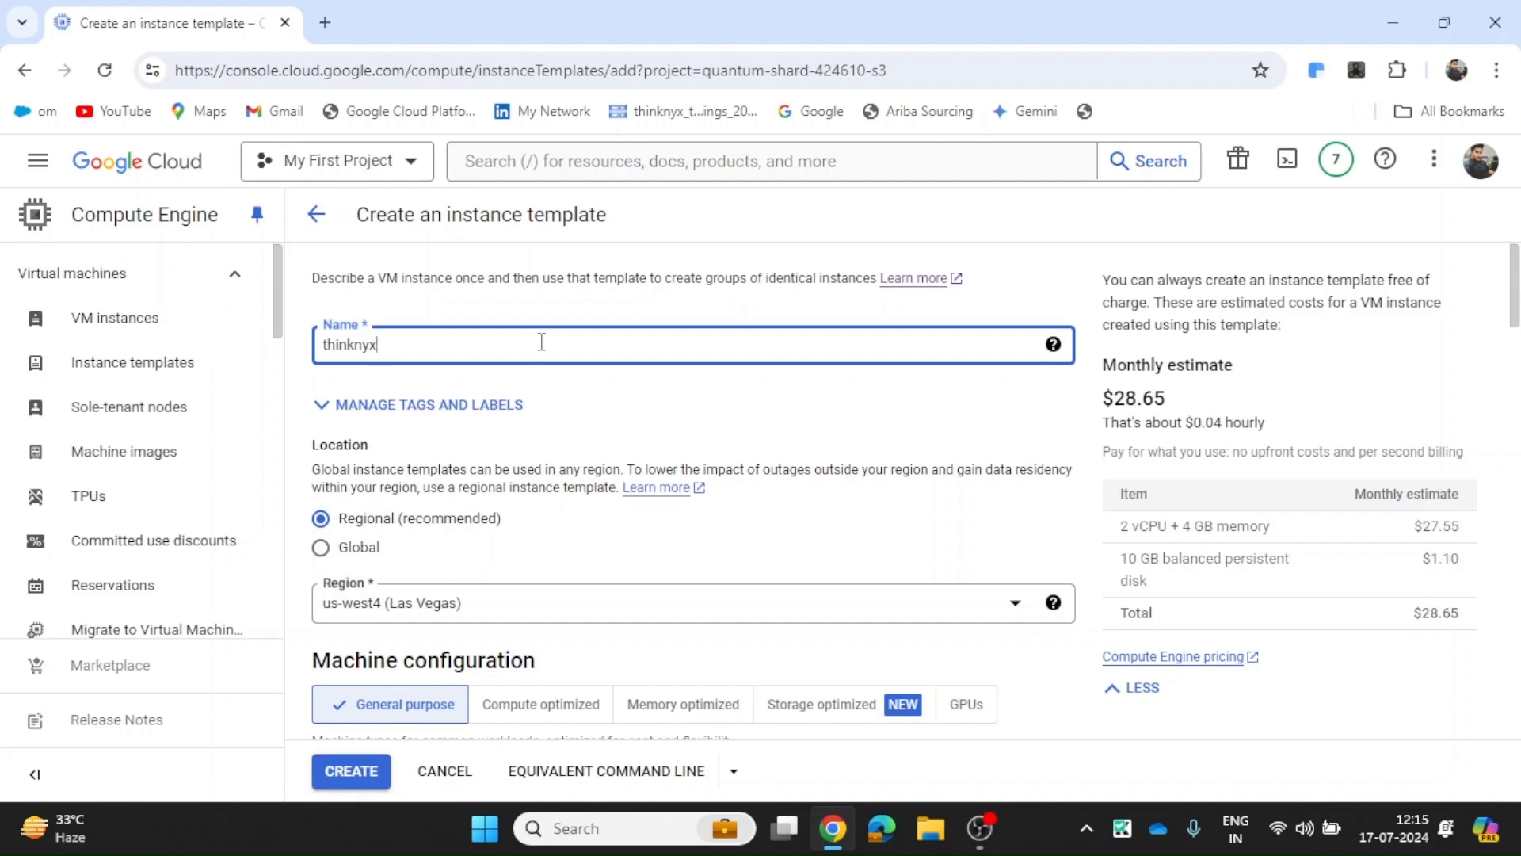
pyautogui.write('-testos1')
pyautogui.scroll(-2, 486, 529)
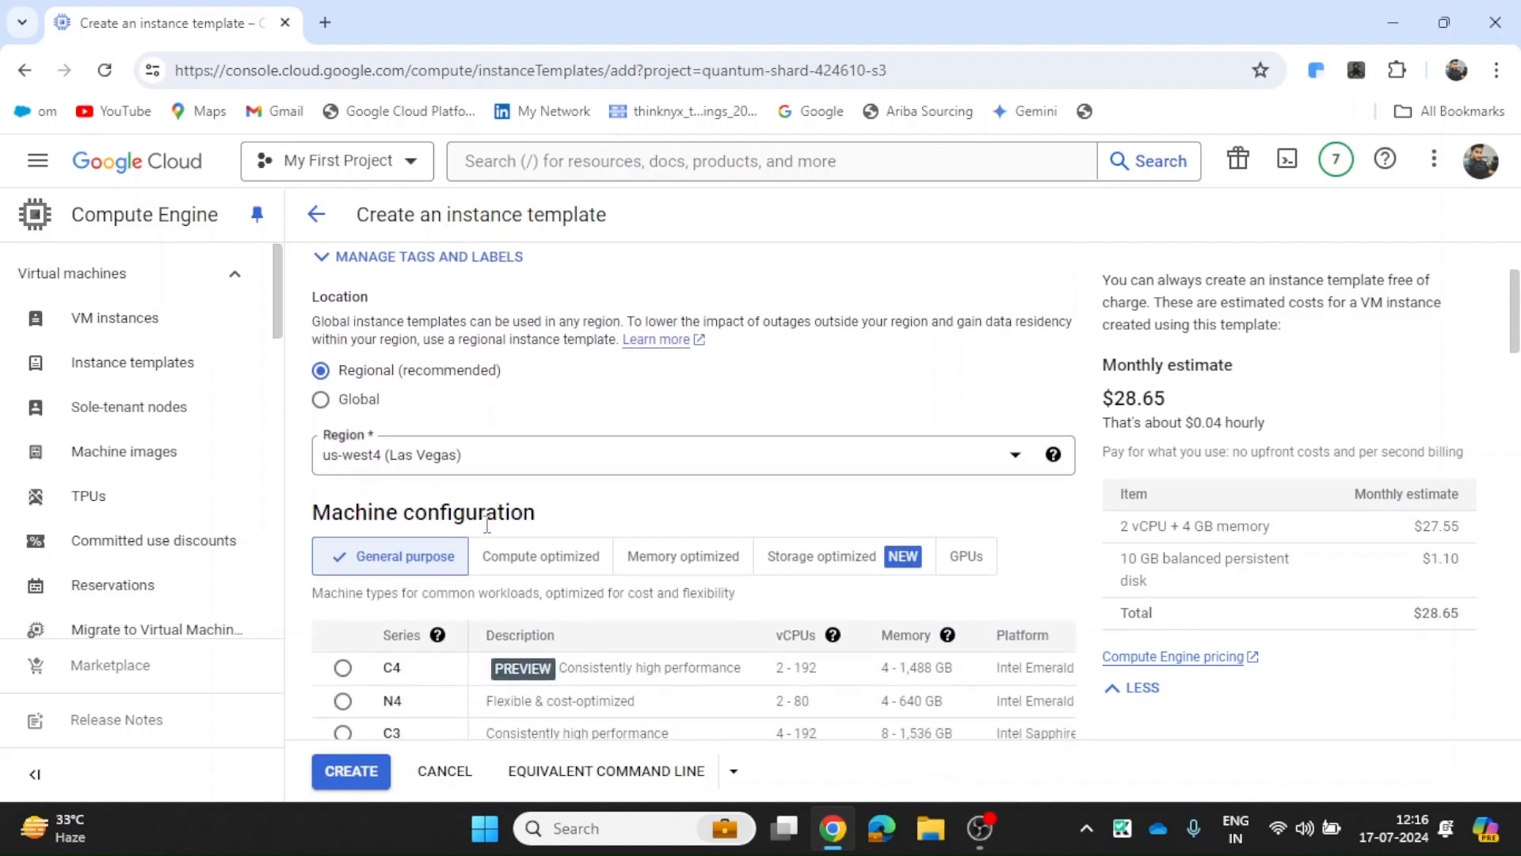
pyautogui.click(507, 471)
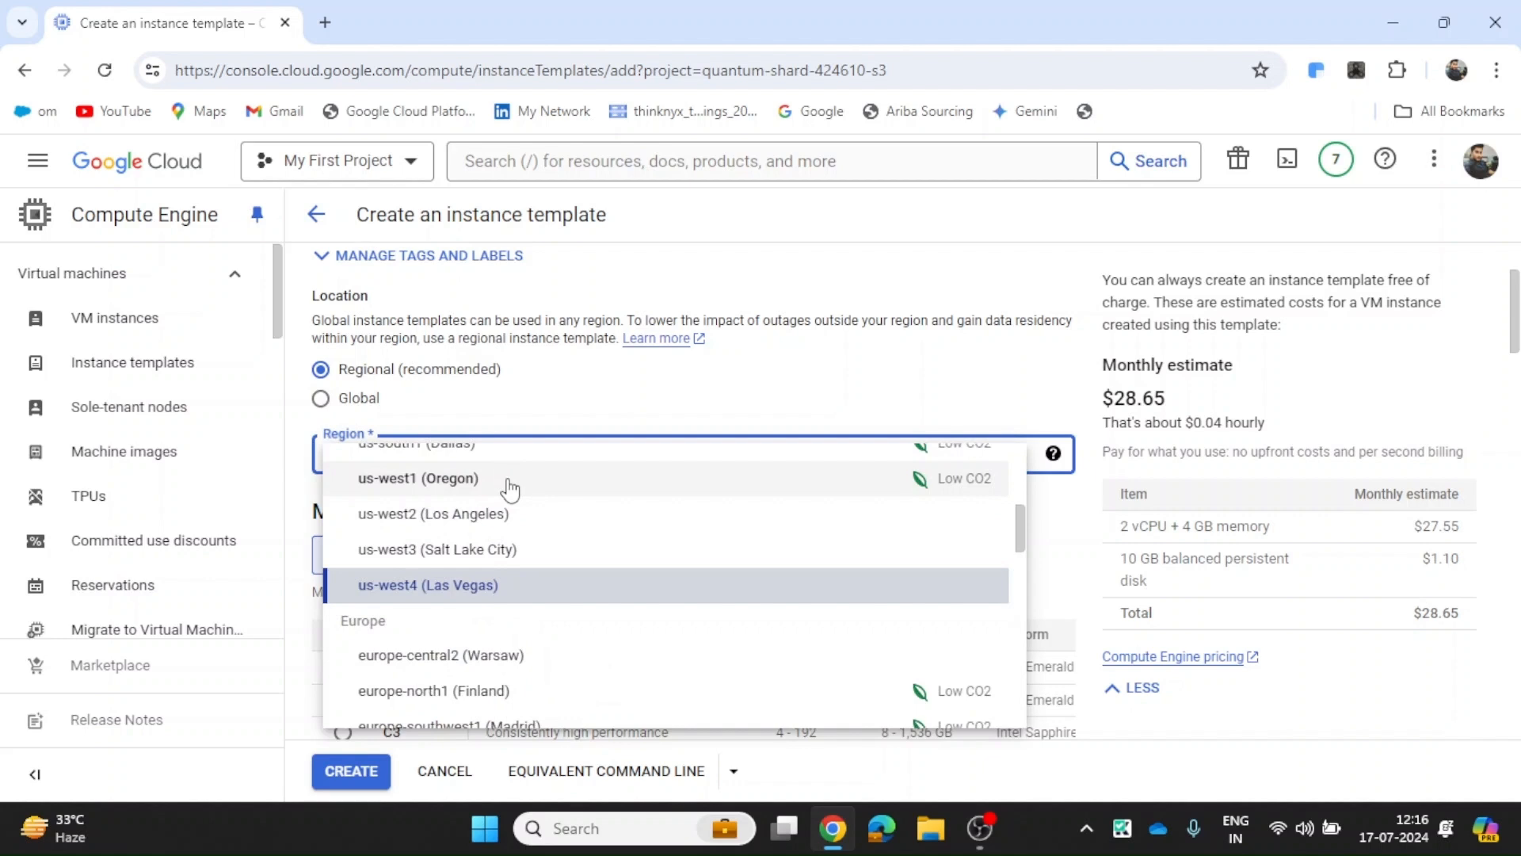
pyautogui.click(508, 482)
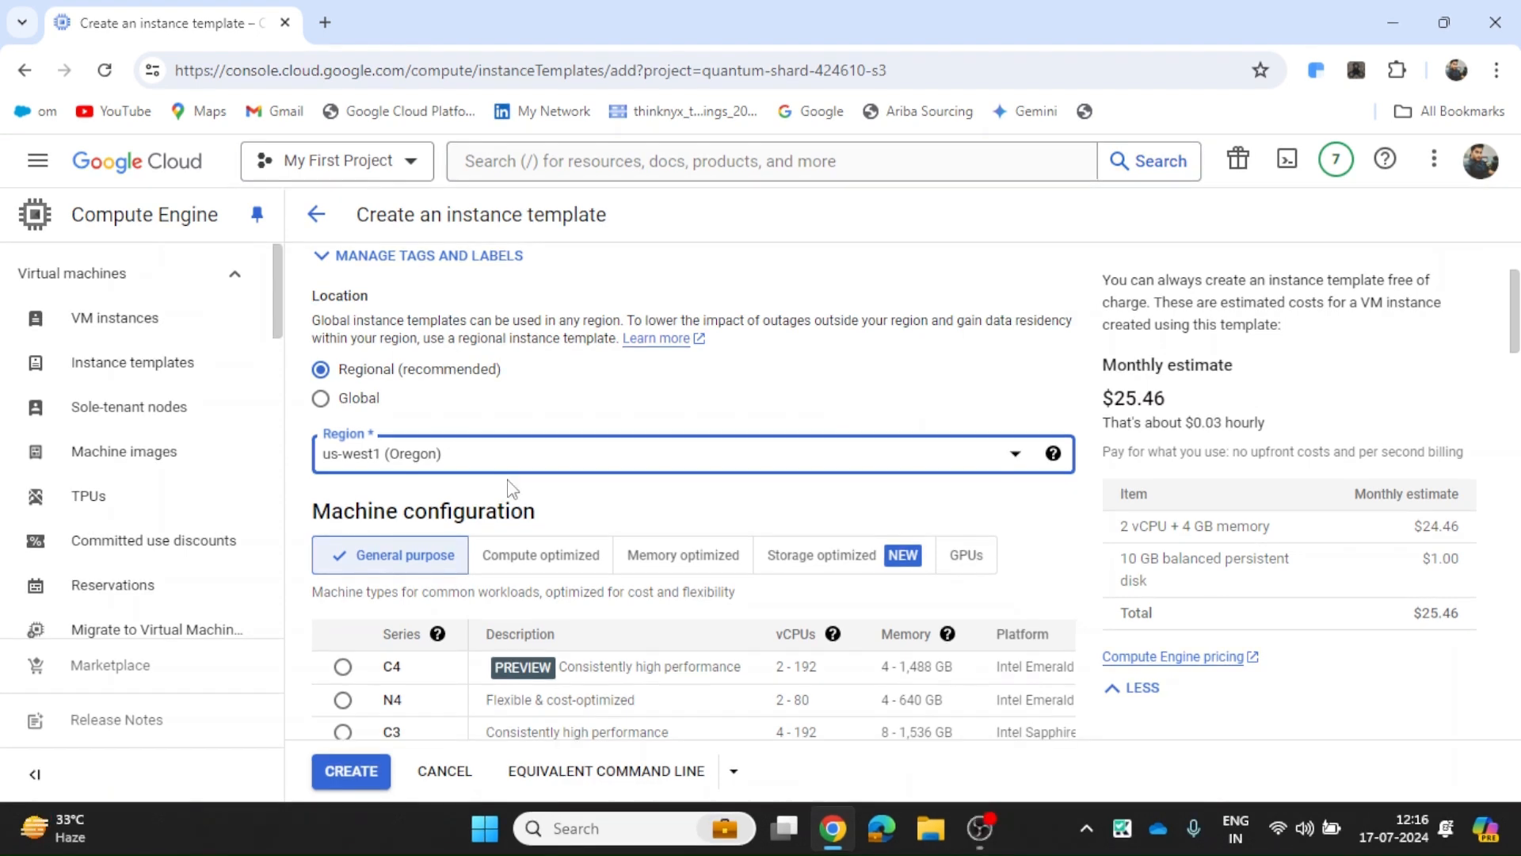
# Step: Select the x86/64 Debian GNU/Linux 12 (bookworm) image for the template's boot disk and apply the boot disk settings
pyautogui.scroll(-2, 510, 489)
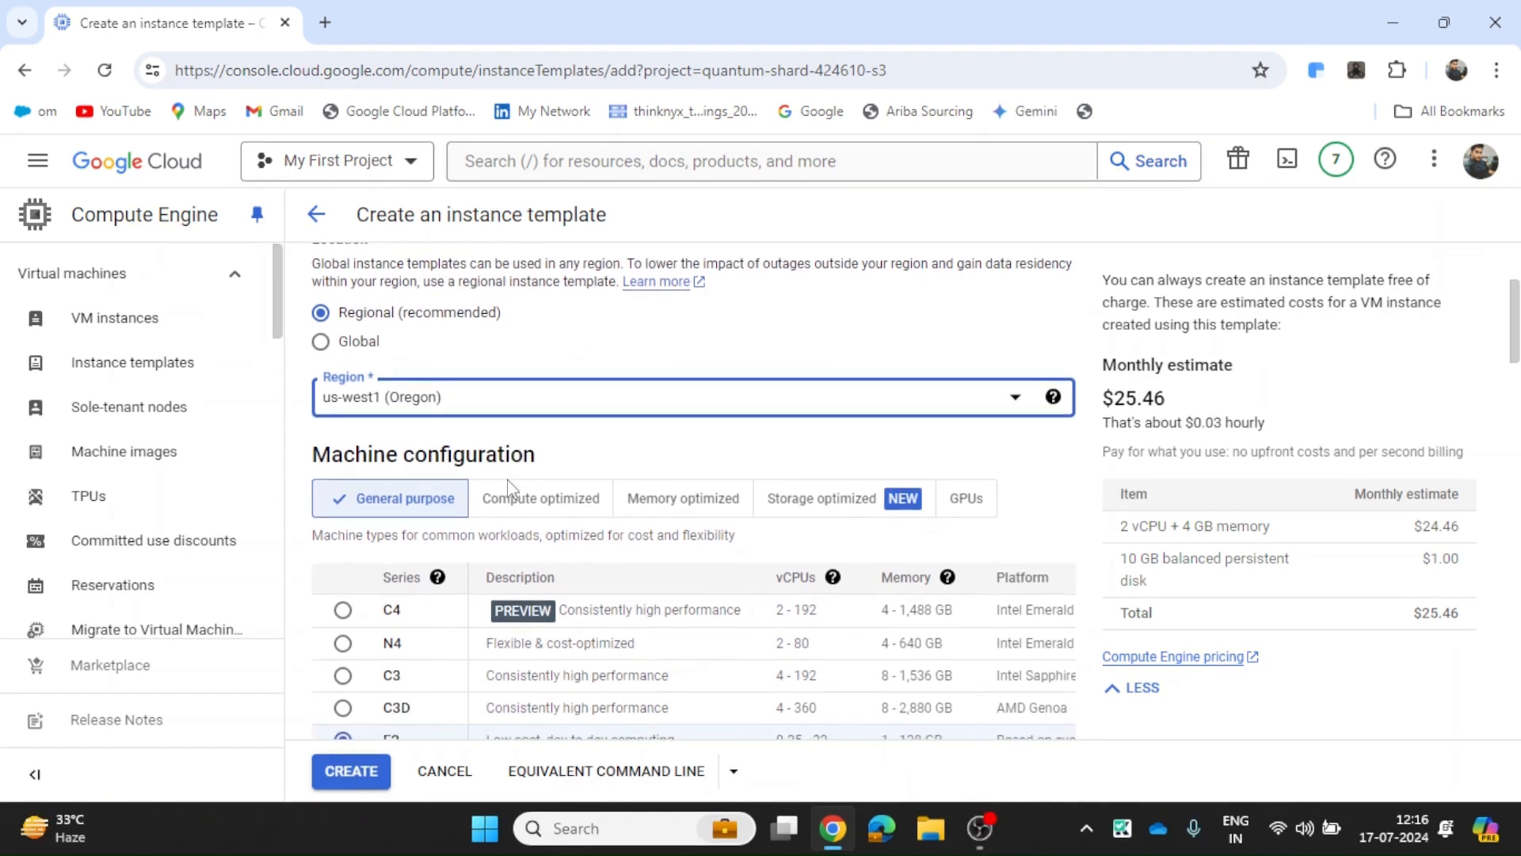
pyautogui.scroll(-1, 509, 488)
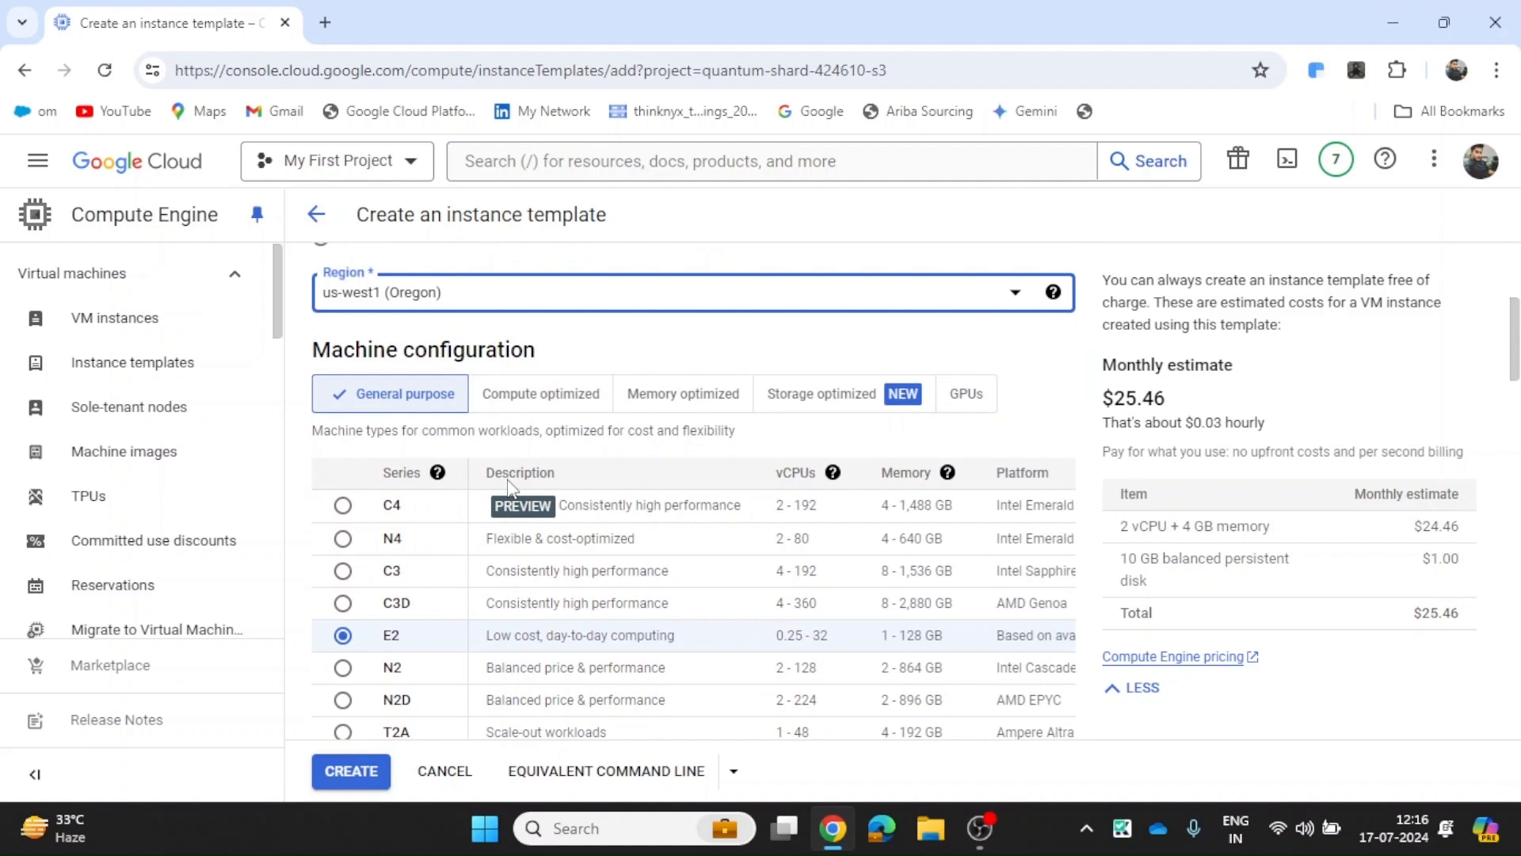
pyautogui.scroll(-1, 509, 485)
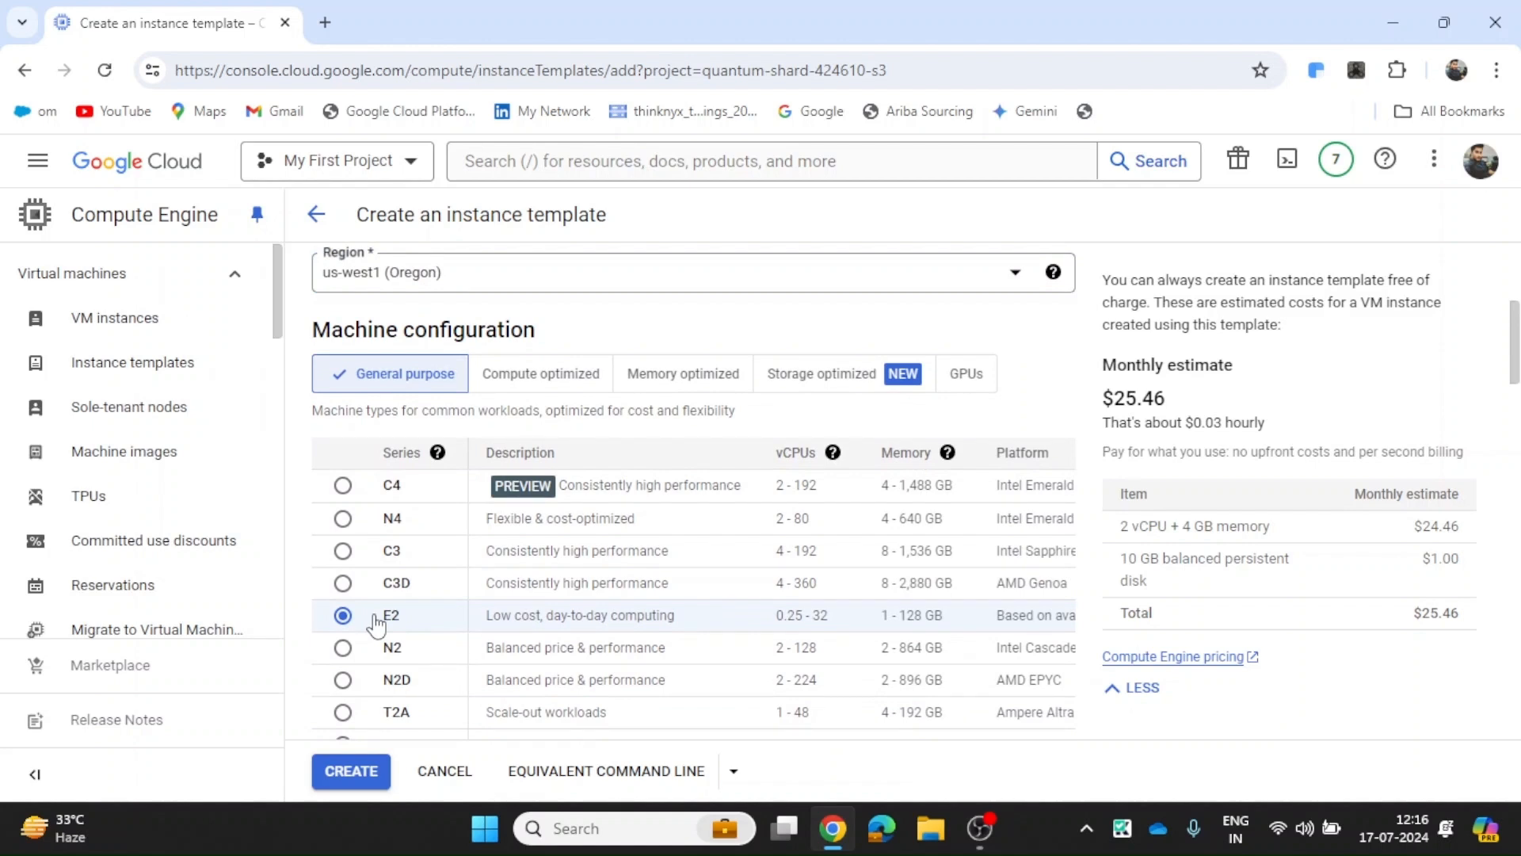
pyautogui.scroll(-3, 375, 626)
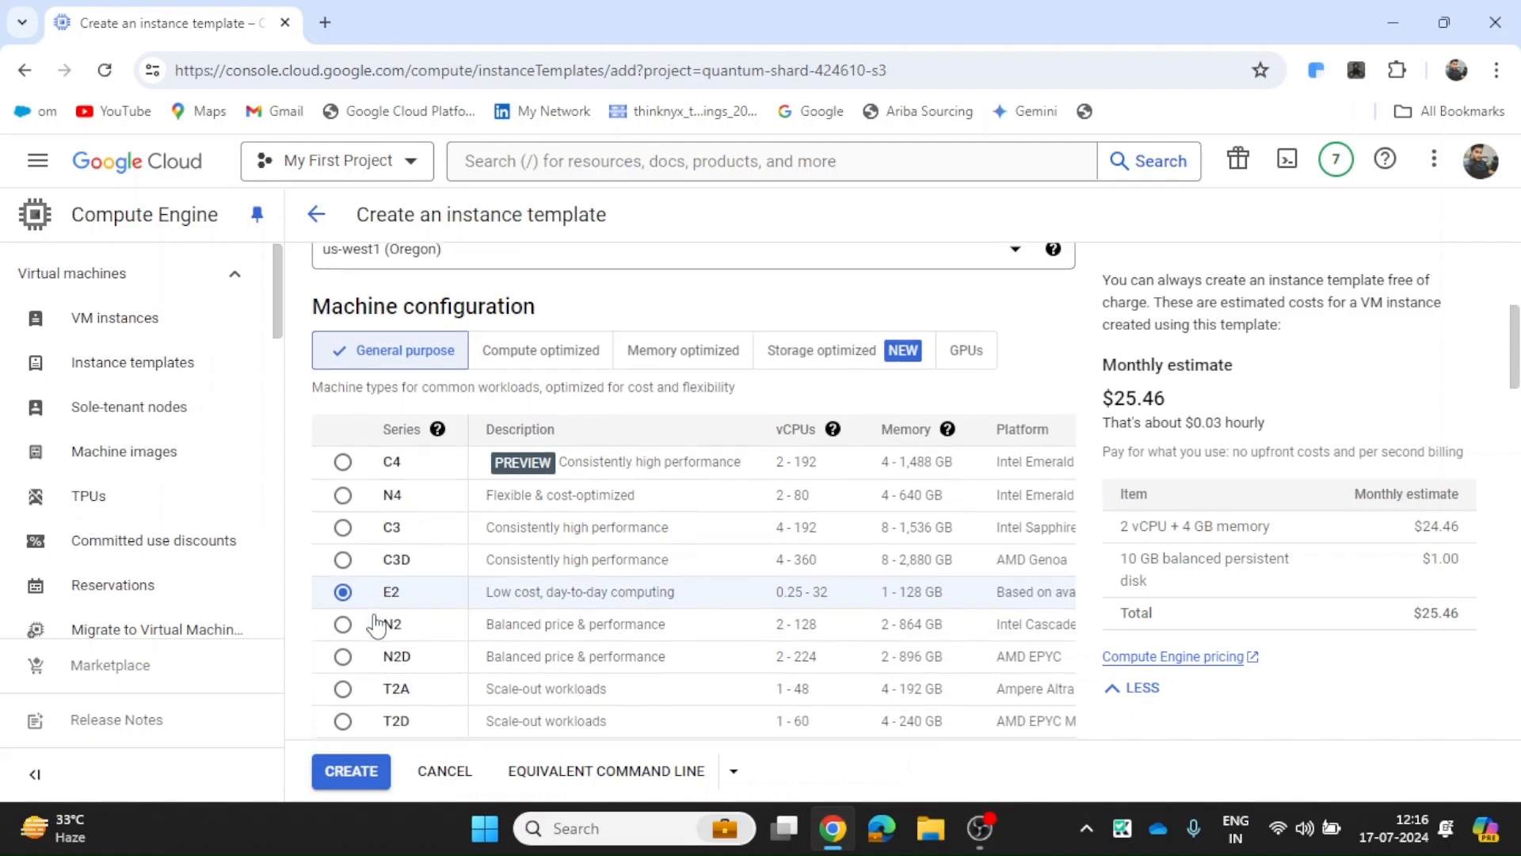
pyautogui.scroll(-2, 376, 626)
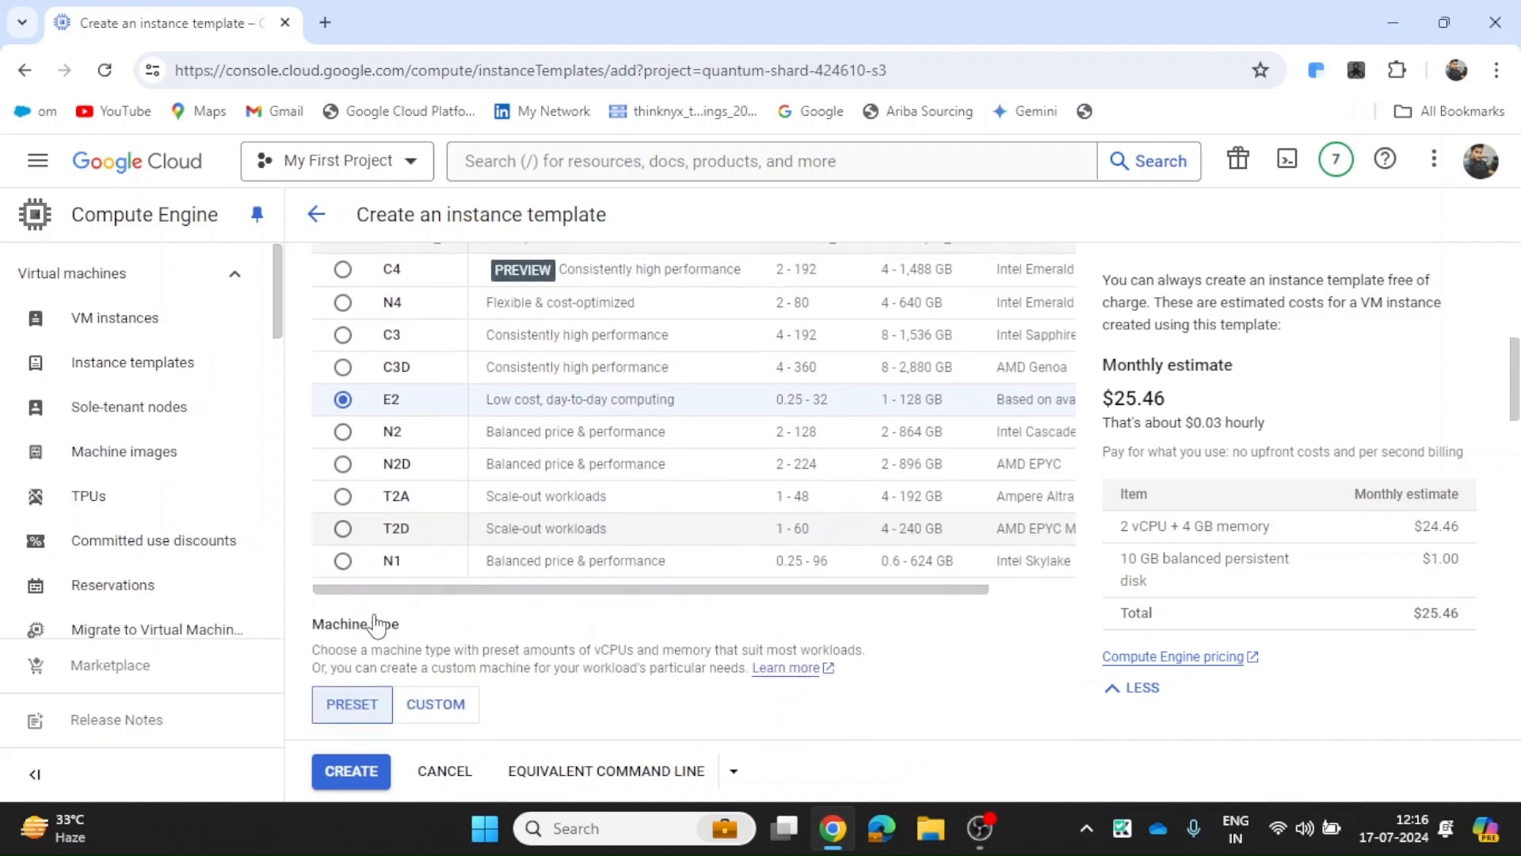
pyautogui.scroll(-5, 376, 618)
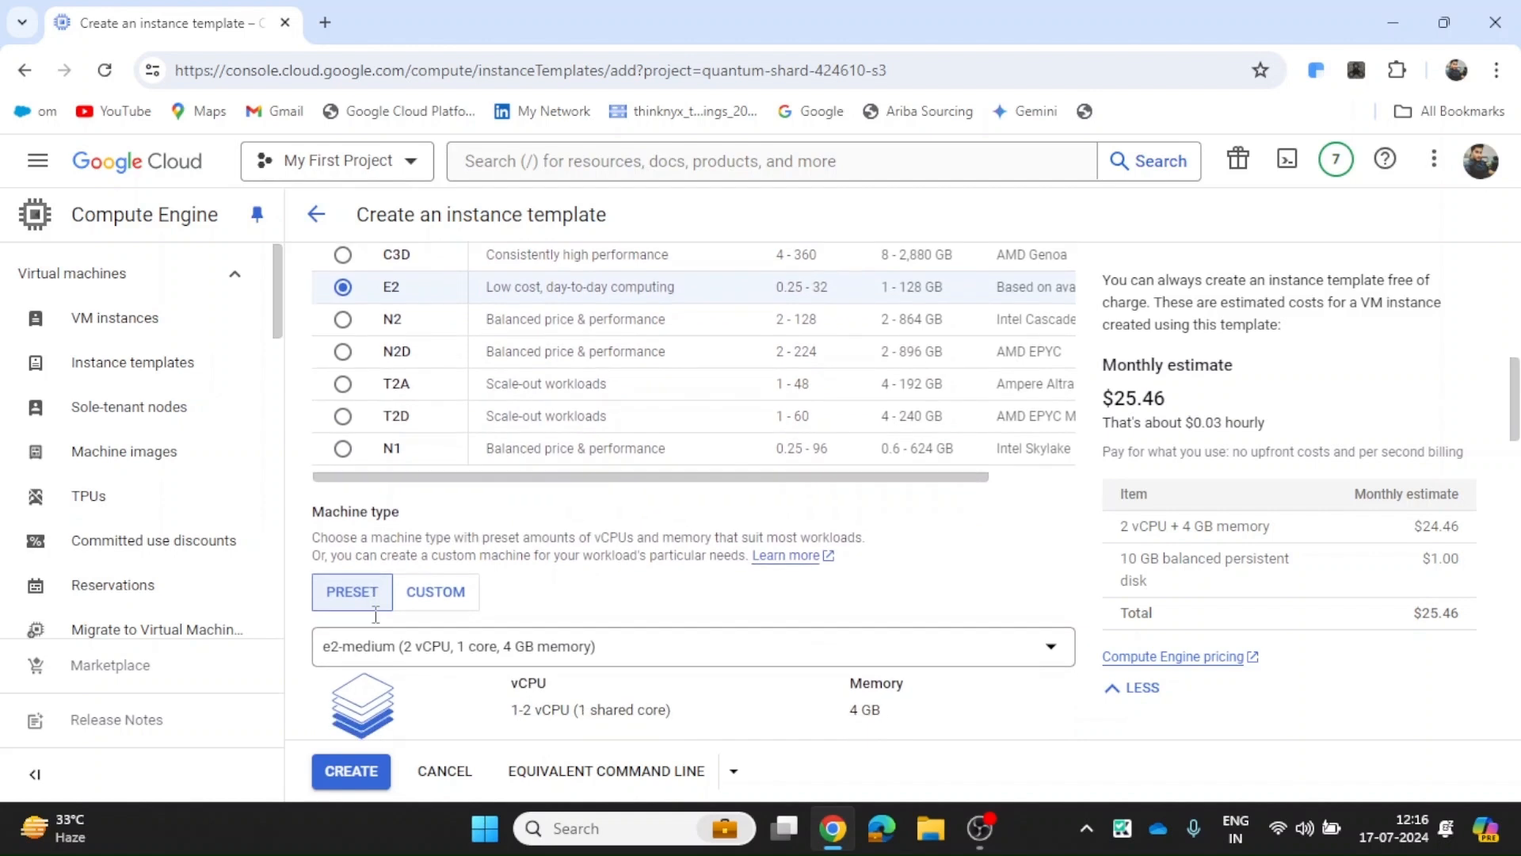
pyautogui.scroll(-6, 375, 624)
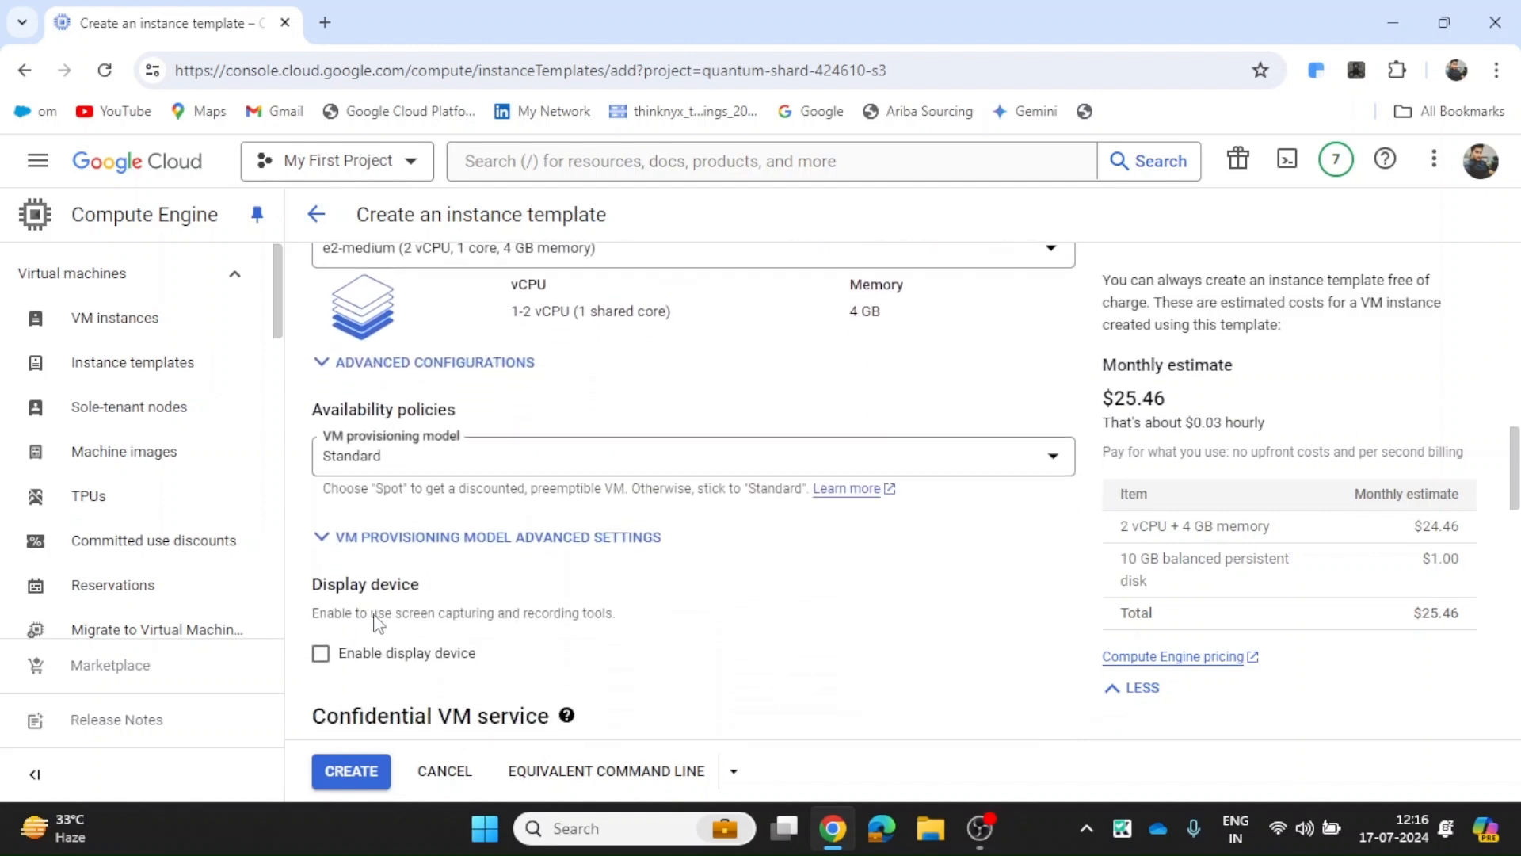
pyautogui.scroll(-5, 376, 624)
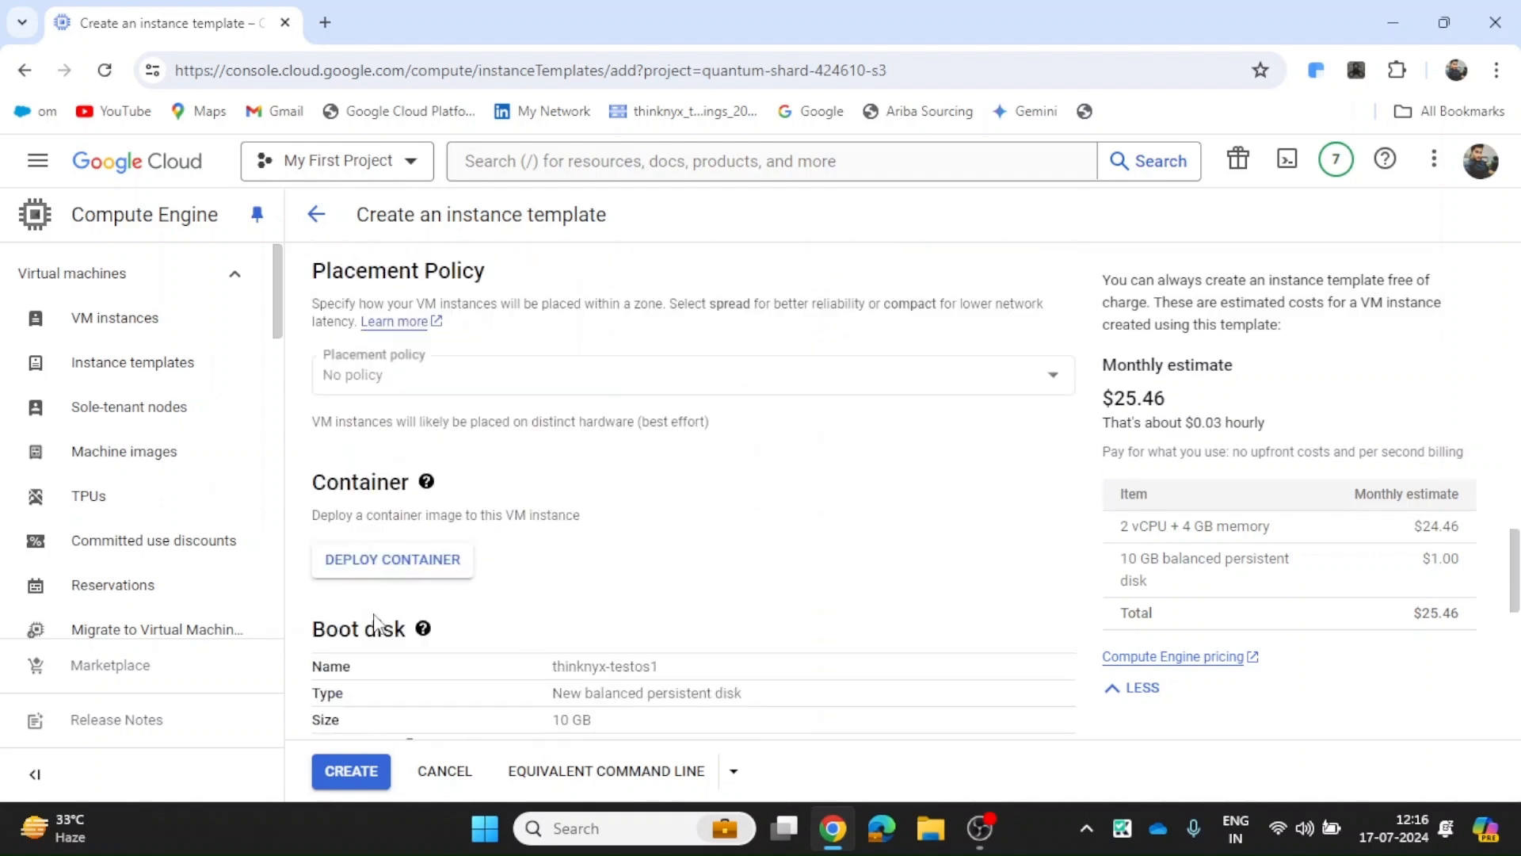
pyautogui.click(376, 625)
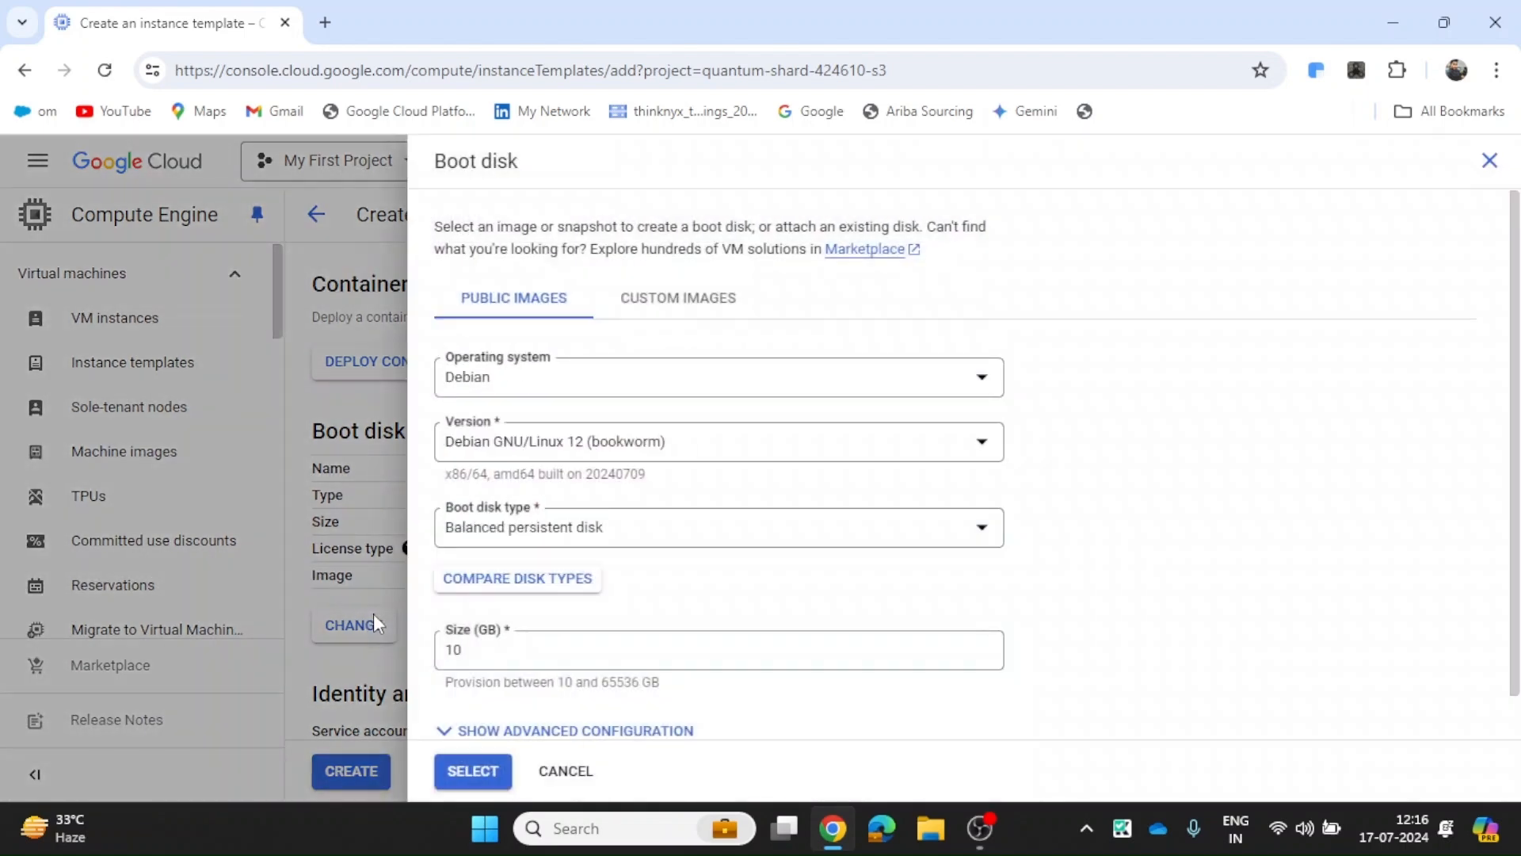
pyautogui.click(648, 439)
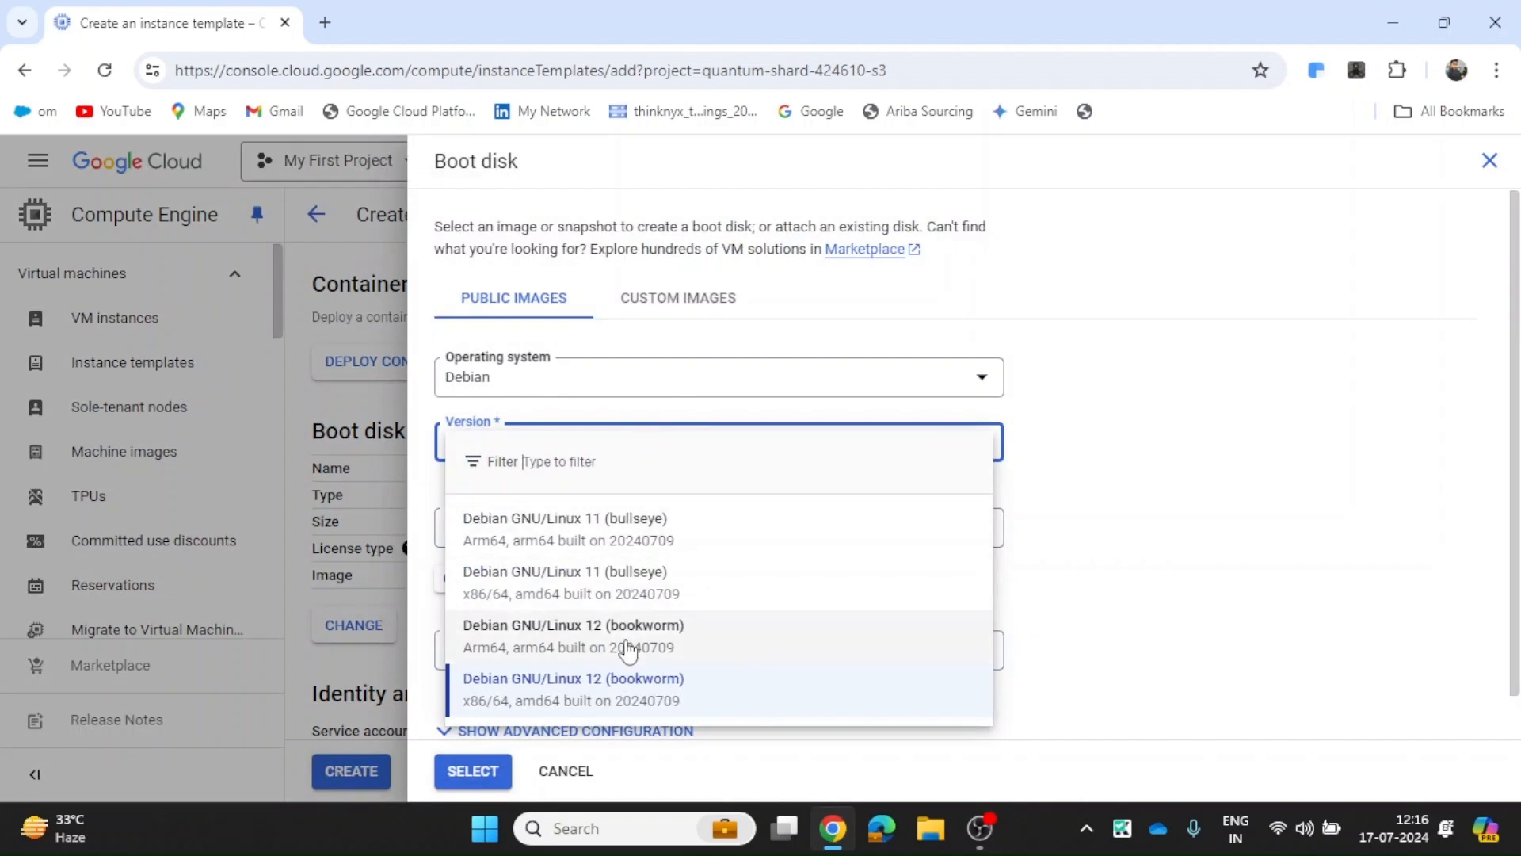
pyautogui.click(621, 702)
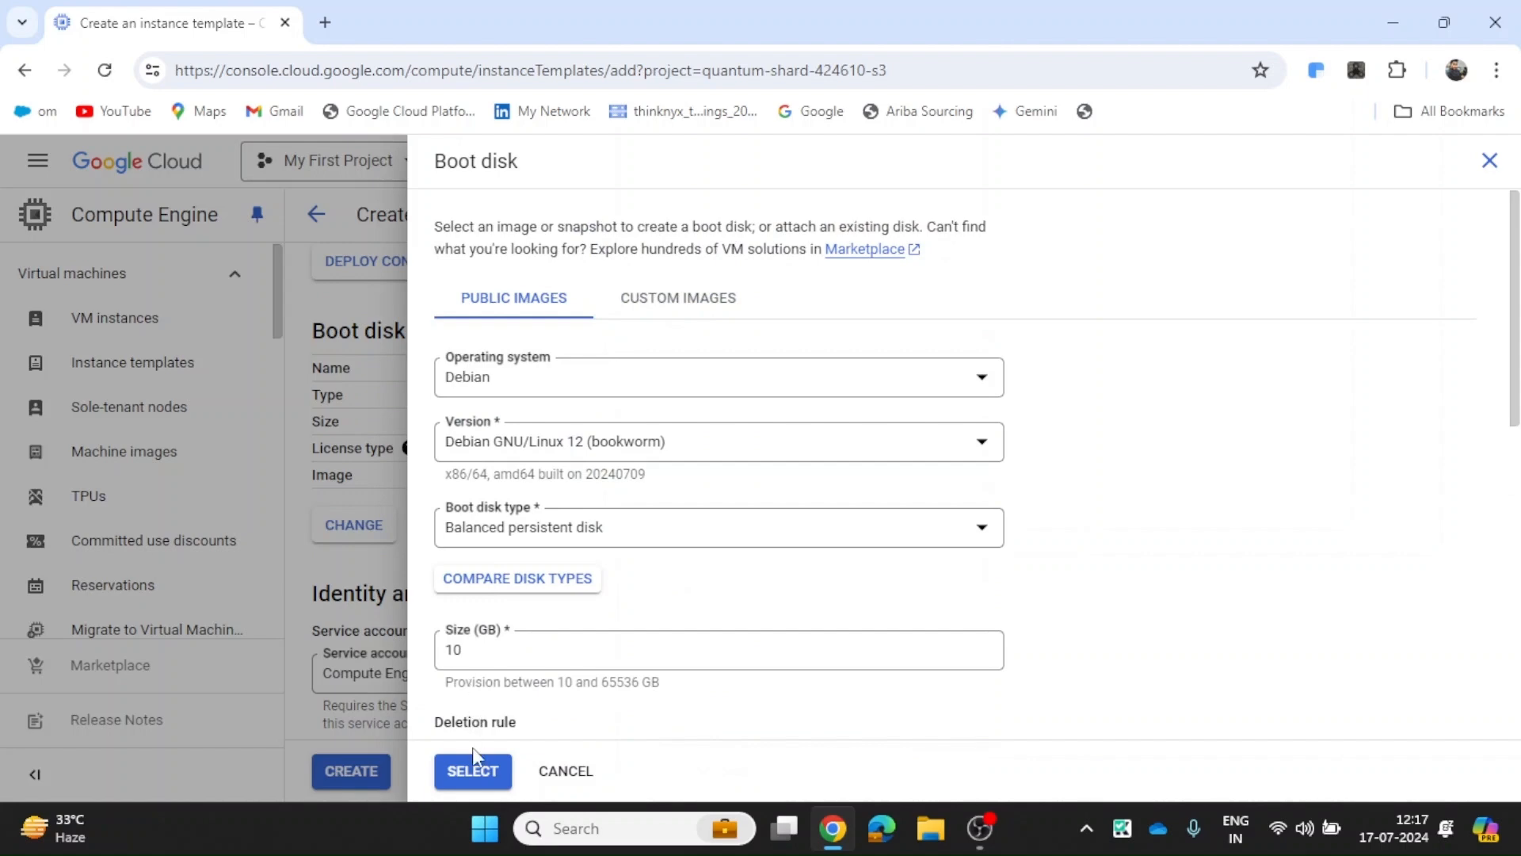
pyautogui.click(467, 772)
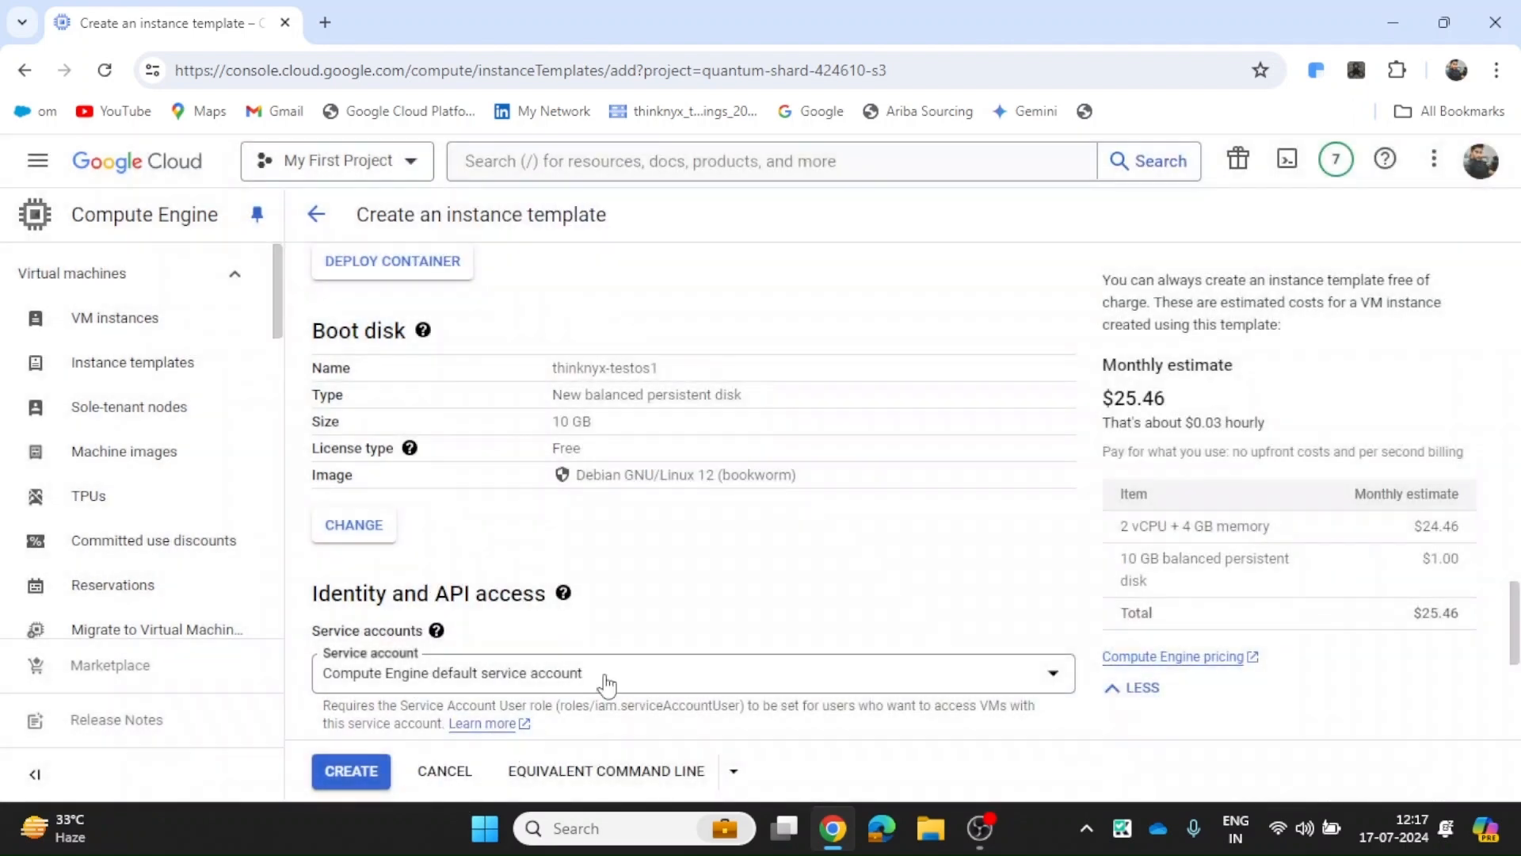
# Step: Expand the template's advanced networking options and set the network interface card to VirtIO
pyautogui.scroll(-2, 694, 612)
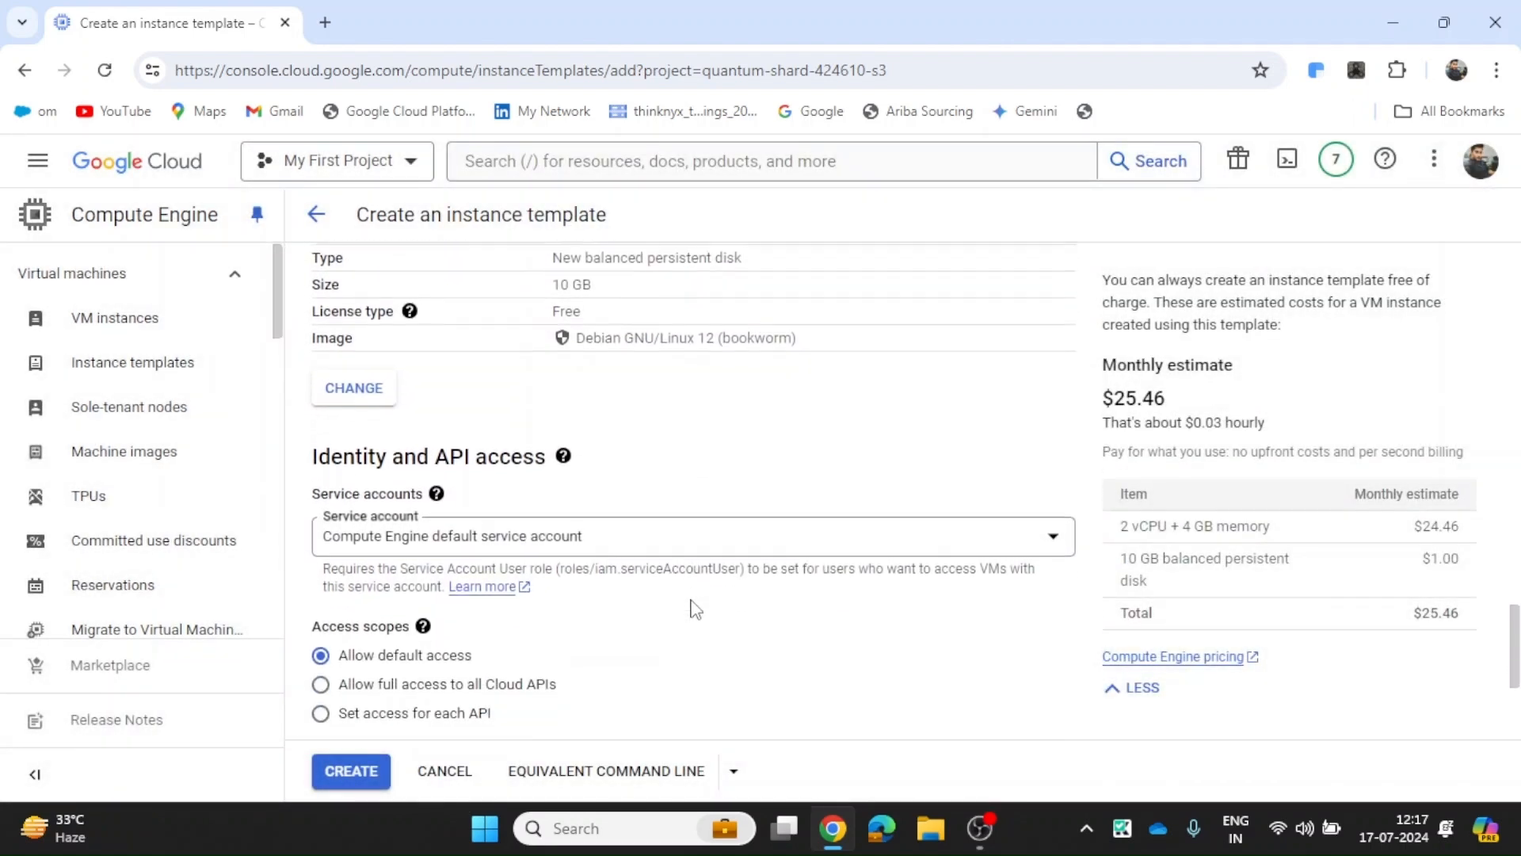
pyautogui.scroll(-3, 696, 610)
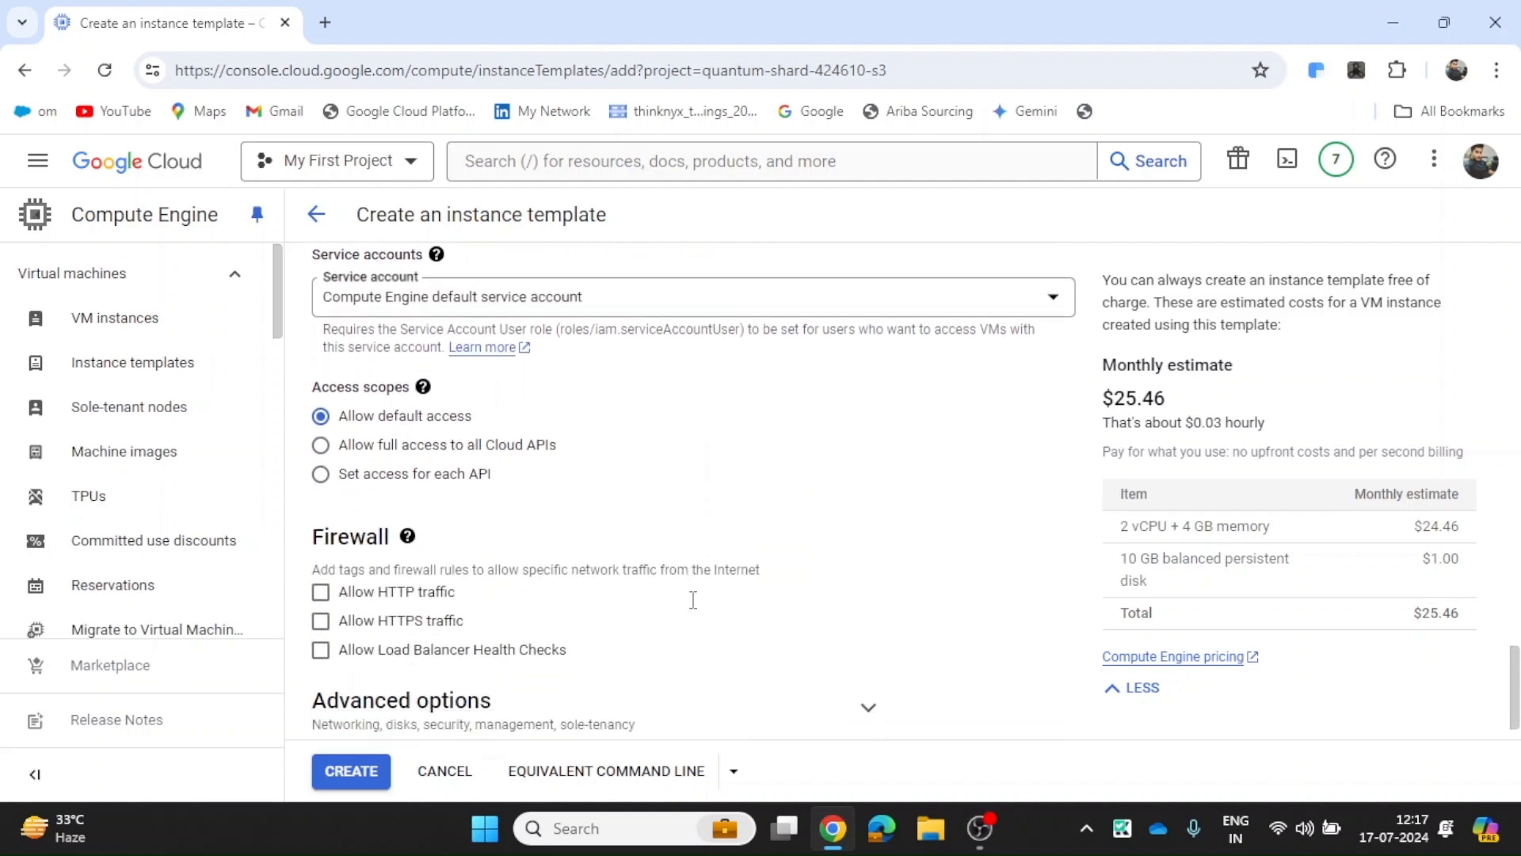
pyautogui.scroll(-1, 694, 604)
pyautogui.click(648, 683)
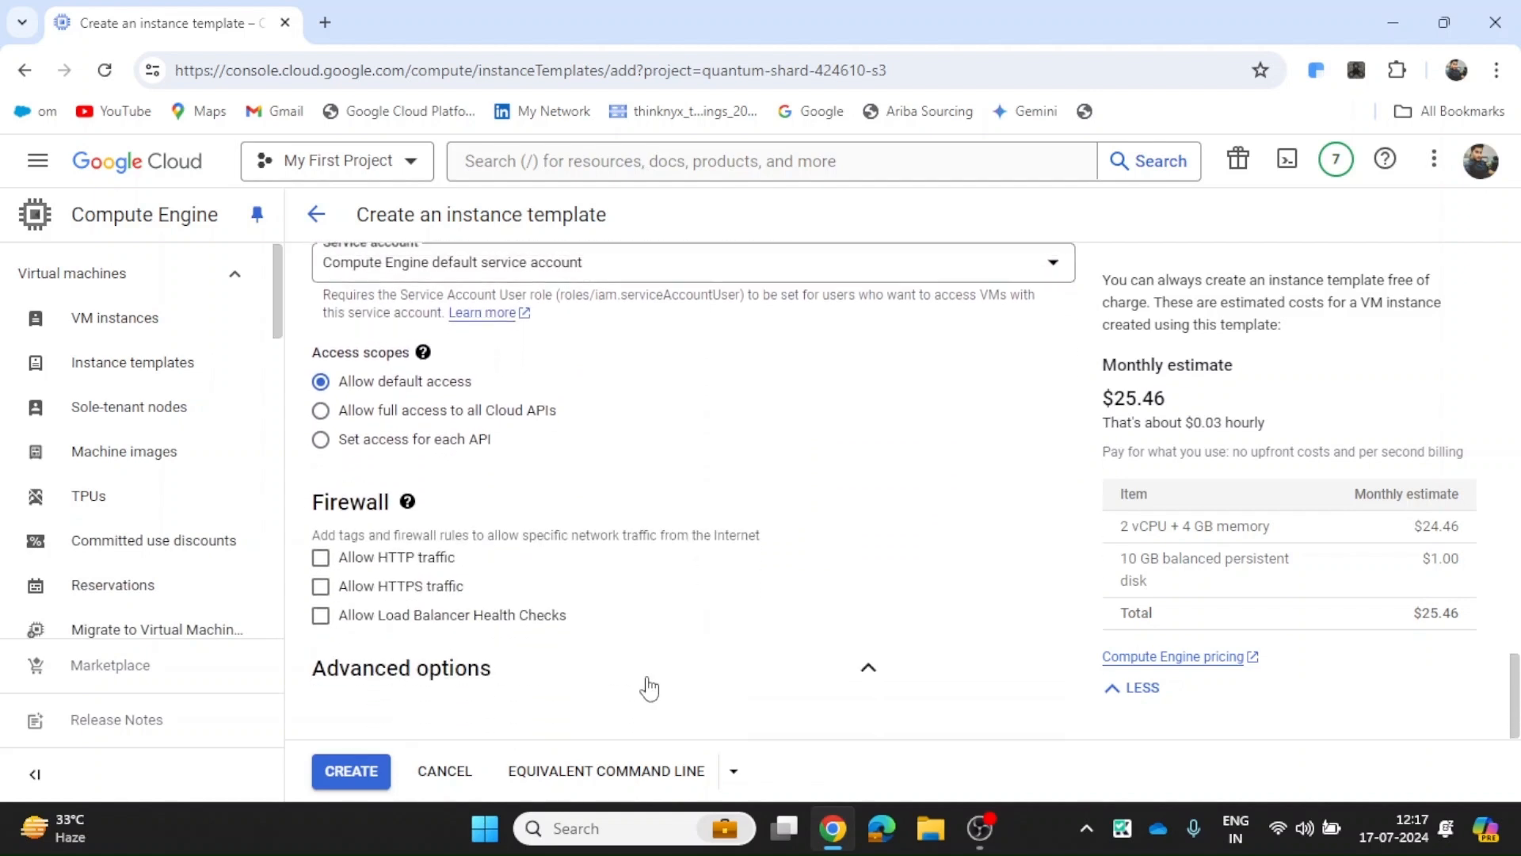
pyautogui.scroll(-3, 645, 686)
pyautogui.click(676, 529)
pyautogui.scroll(-2, 677, 529)
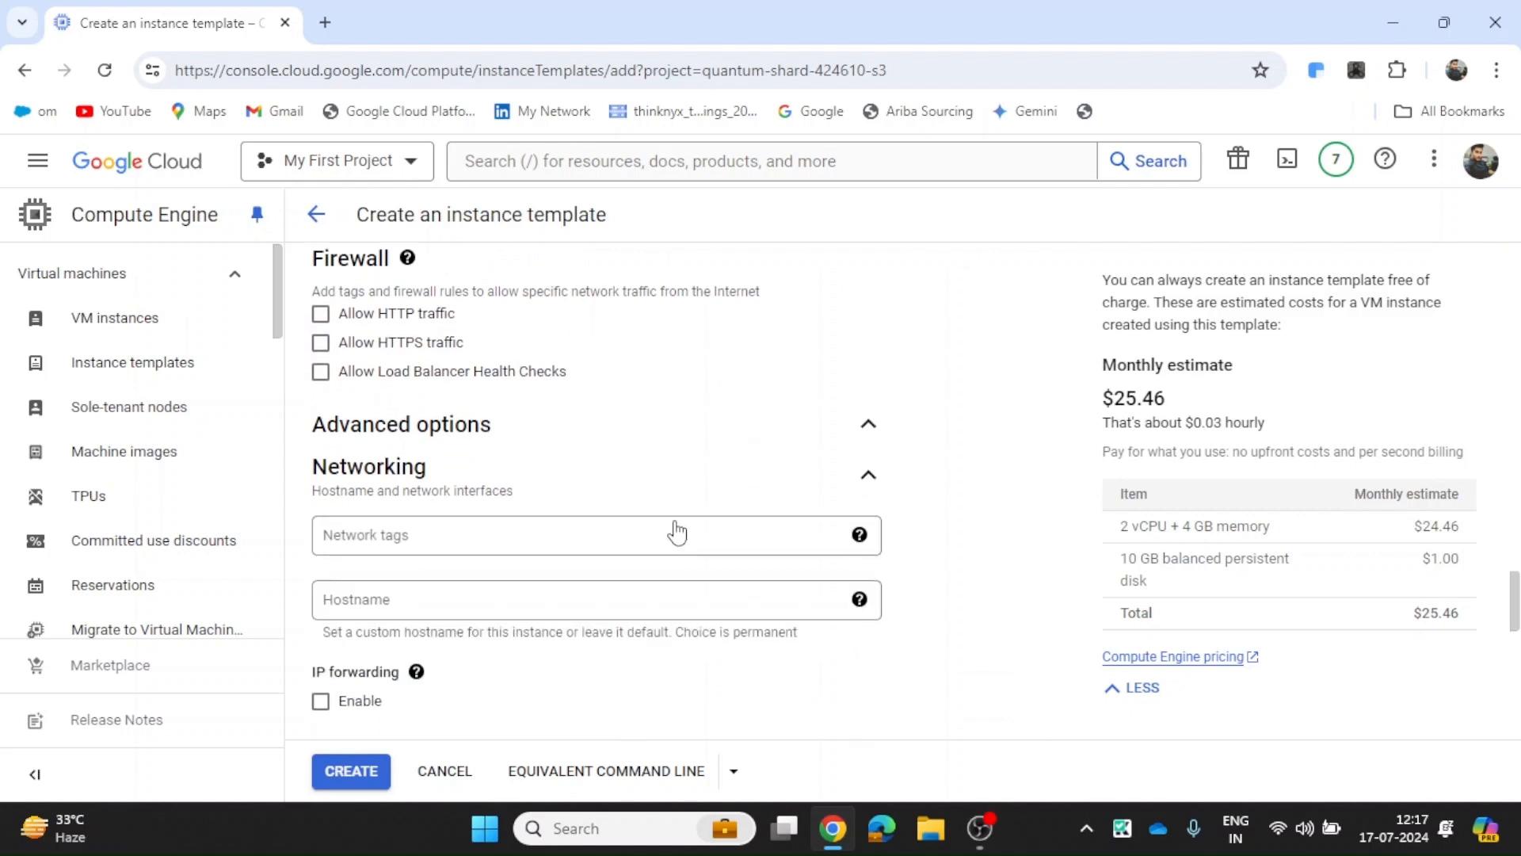
pyautogui.scroll(-2, 676, 529)
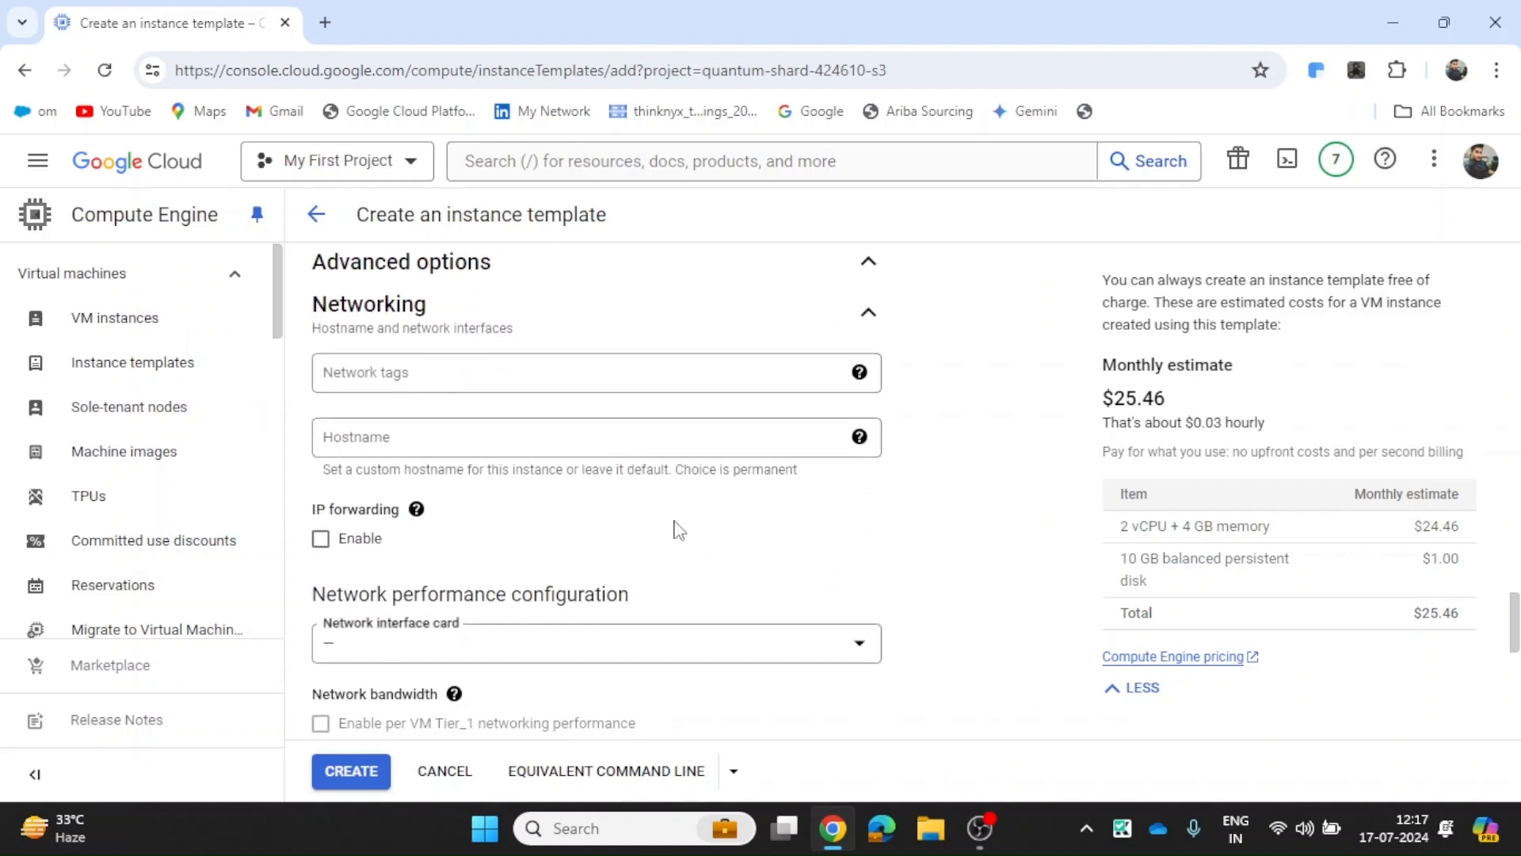
pyautogui.click(859, 611)
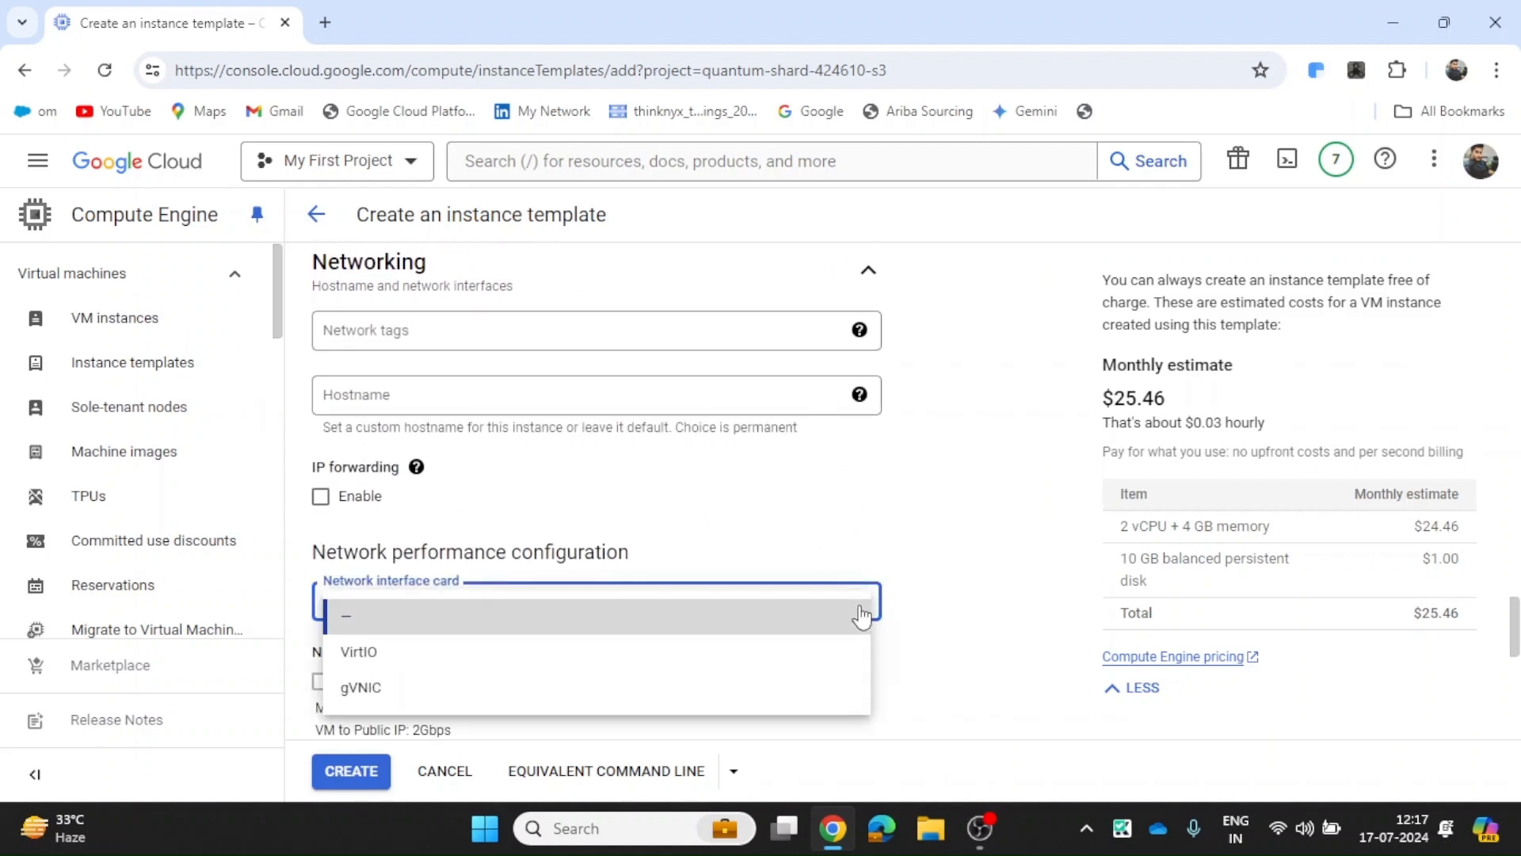
pyautogui.click(796, 652)
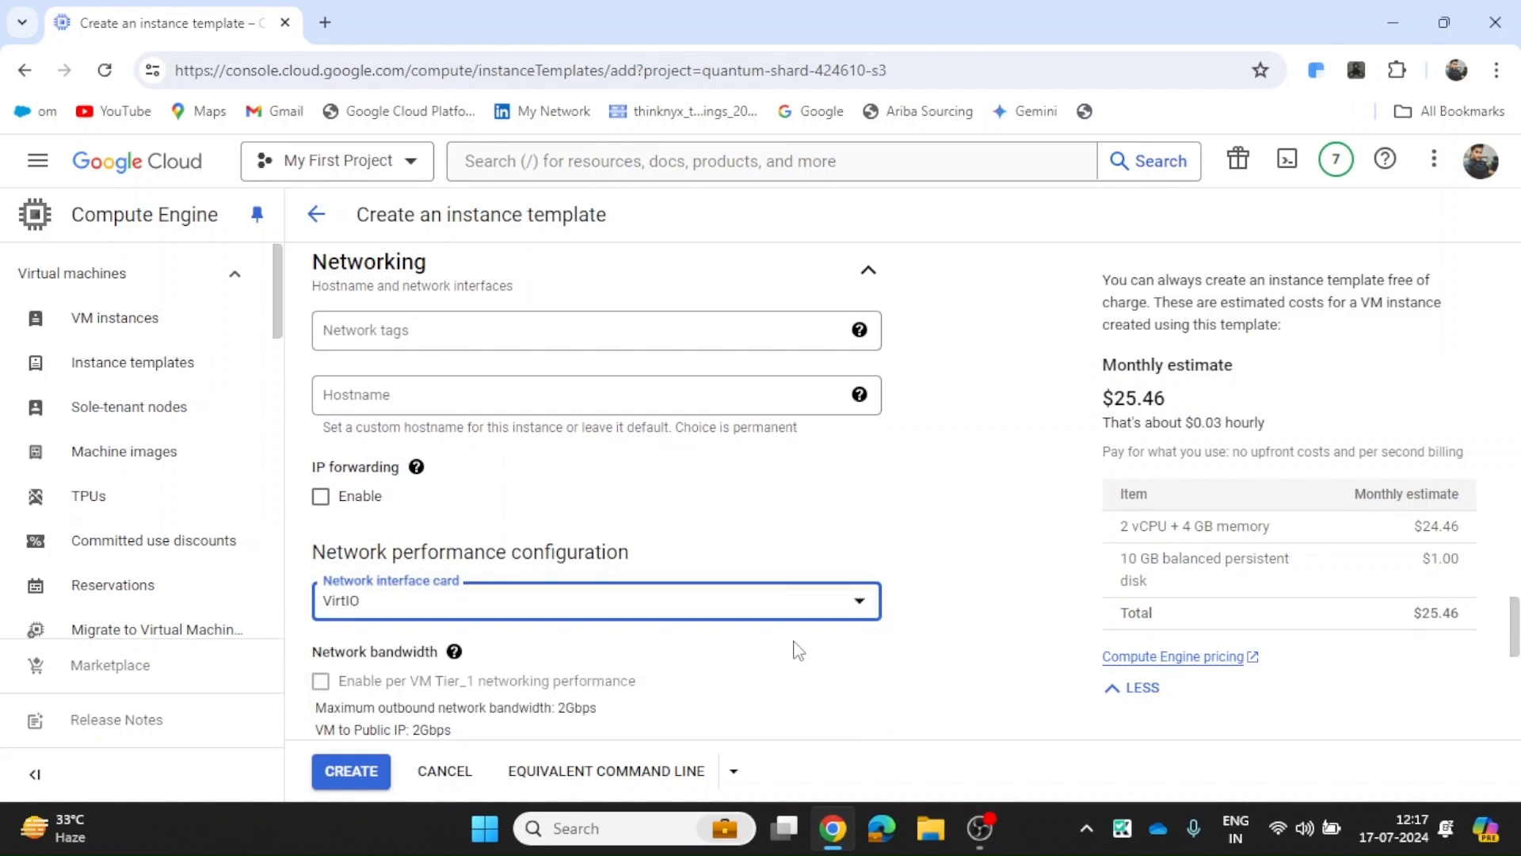
pyautogui.scroll(-1, 797, 652)
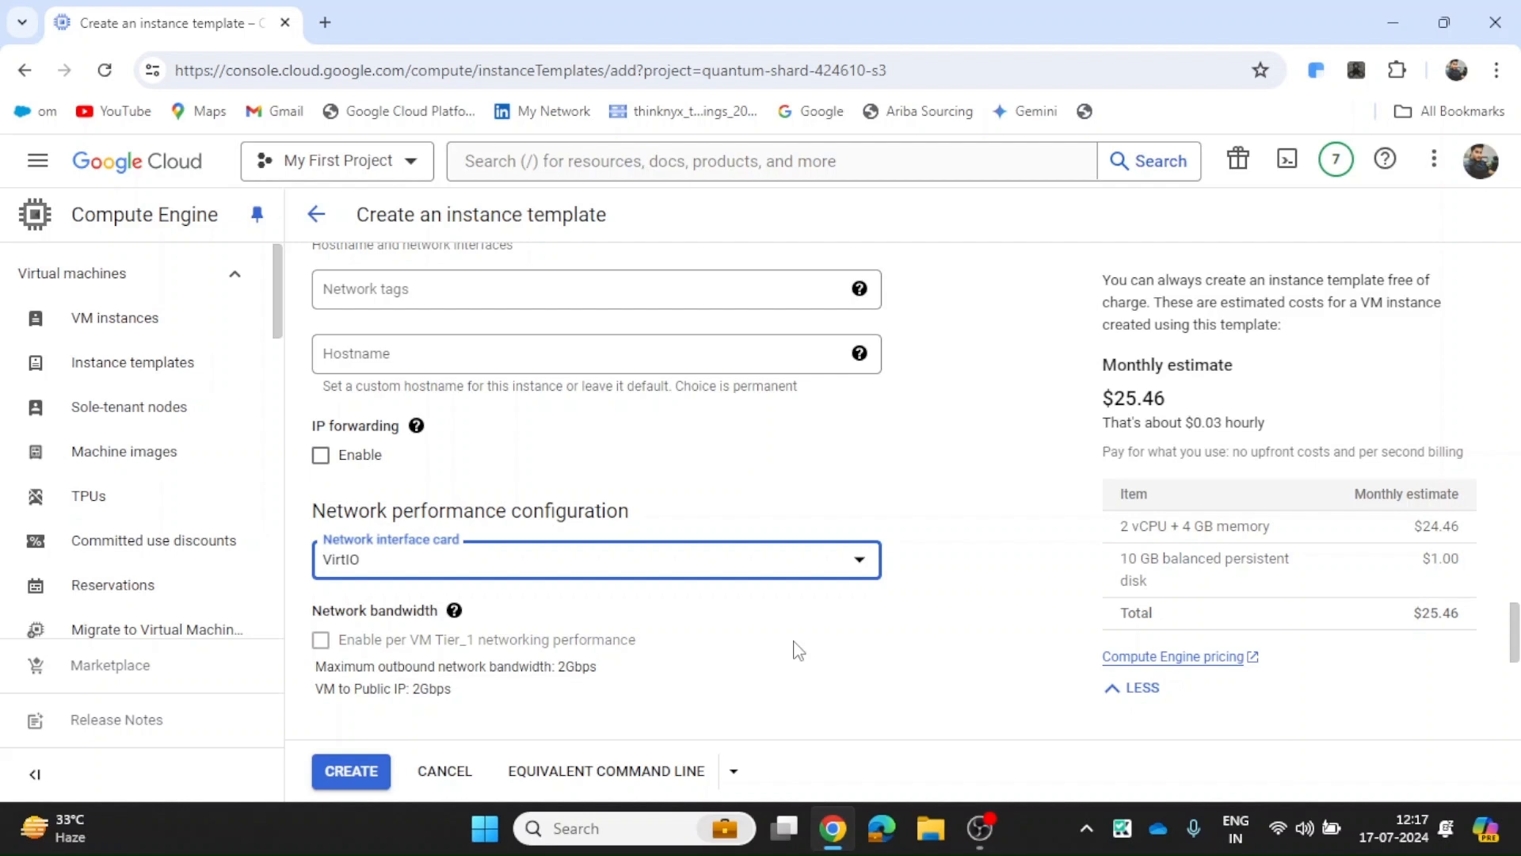
pyautogui.scroll(-3, 797, 649)
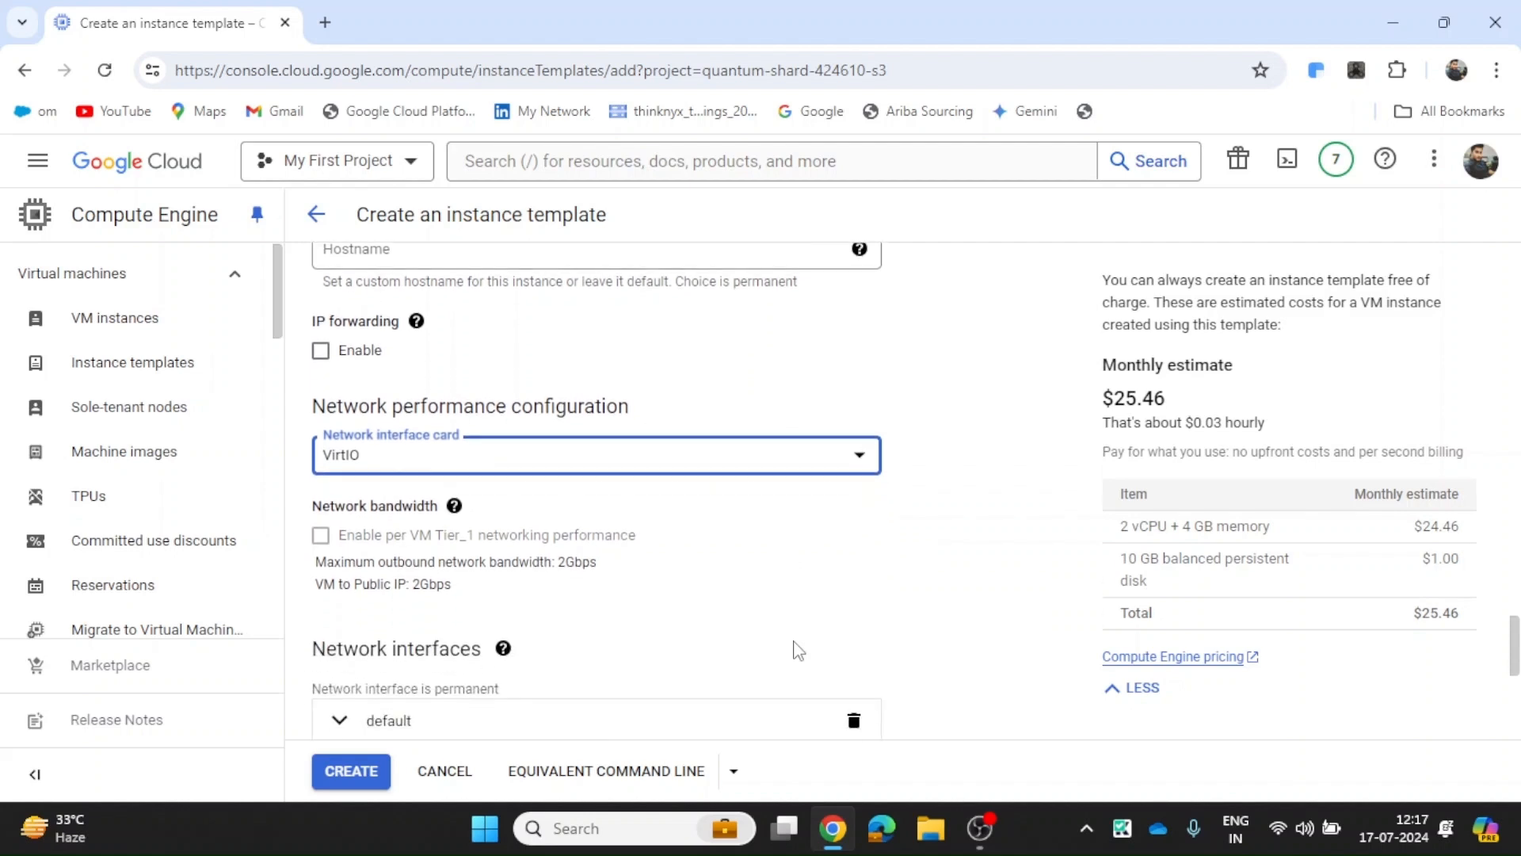
# Step: Create the instance template, keeping the default network interface and the default disk, security, management and sole-tenancy options
pyautogui.scroll(-5, 798, 649)
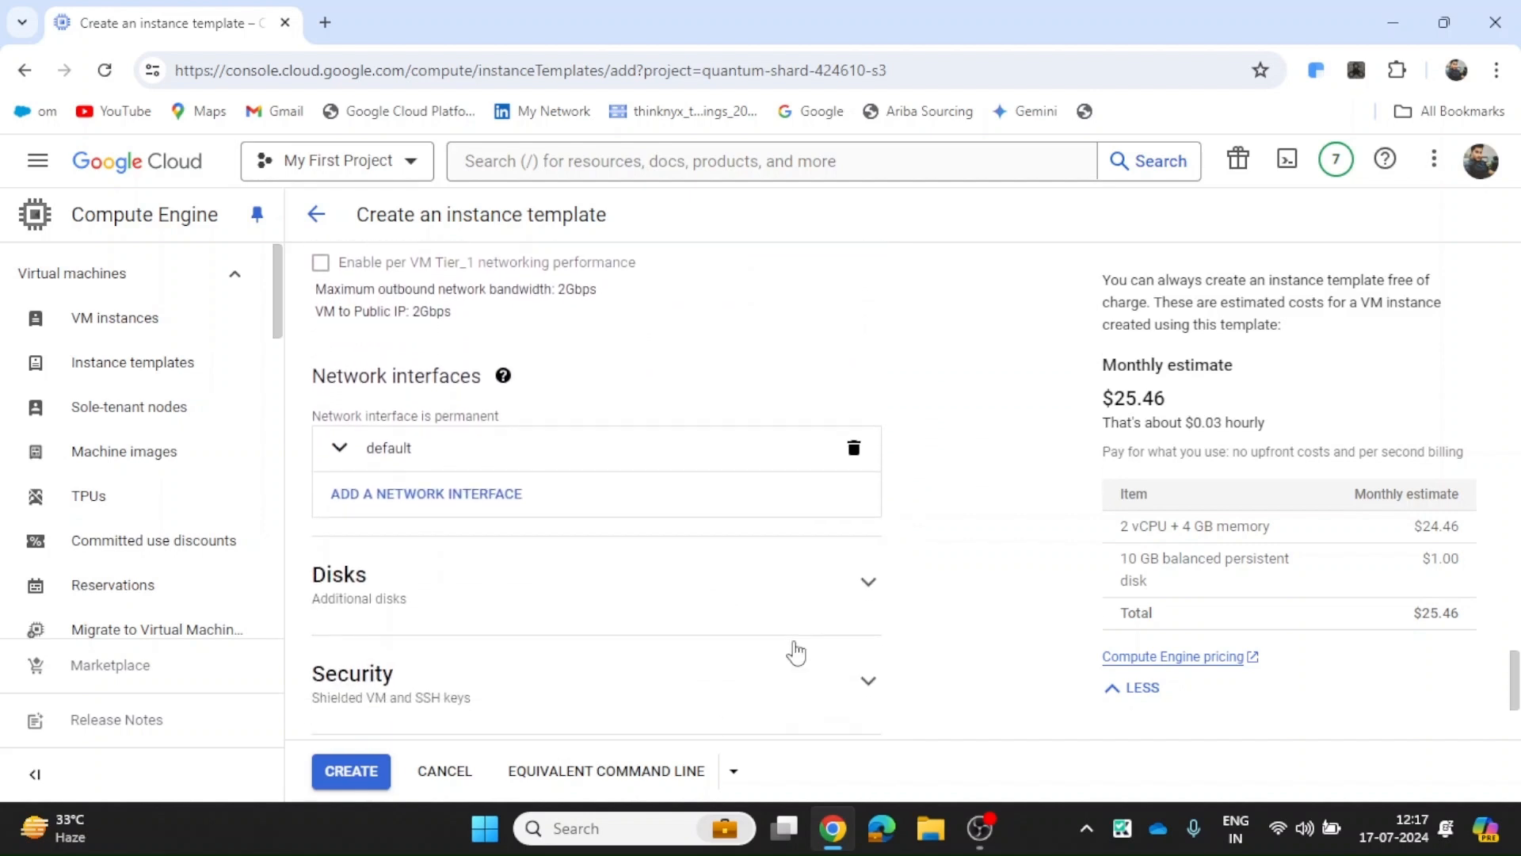
pyautogui.scroll(-3, 796, 651)
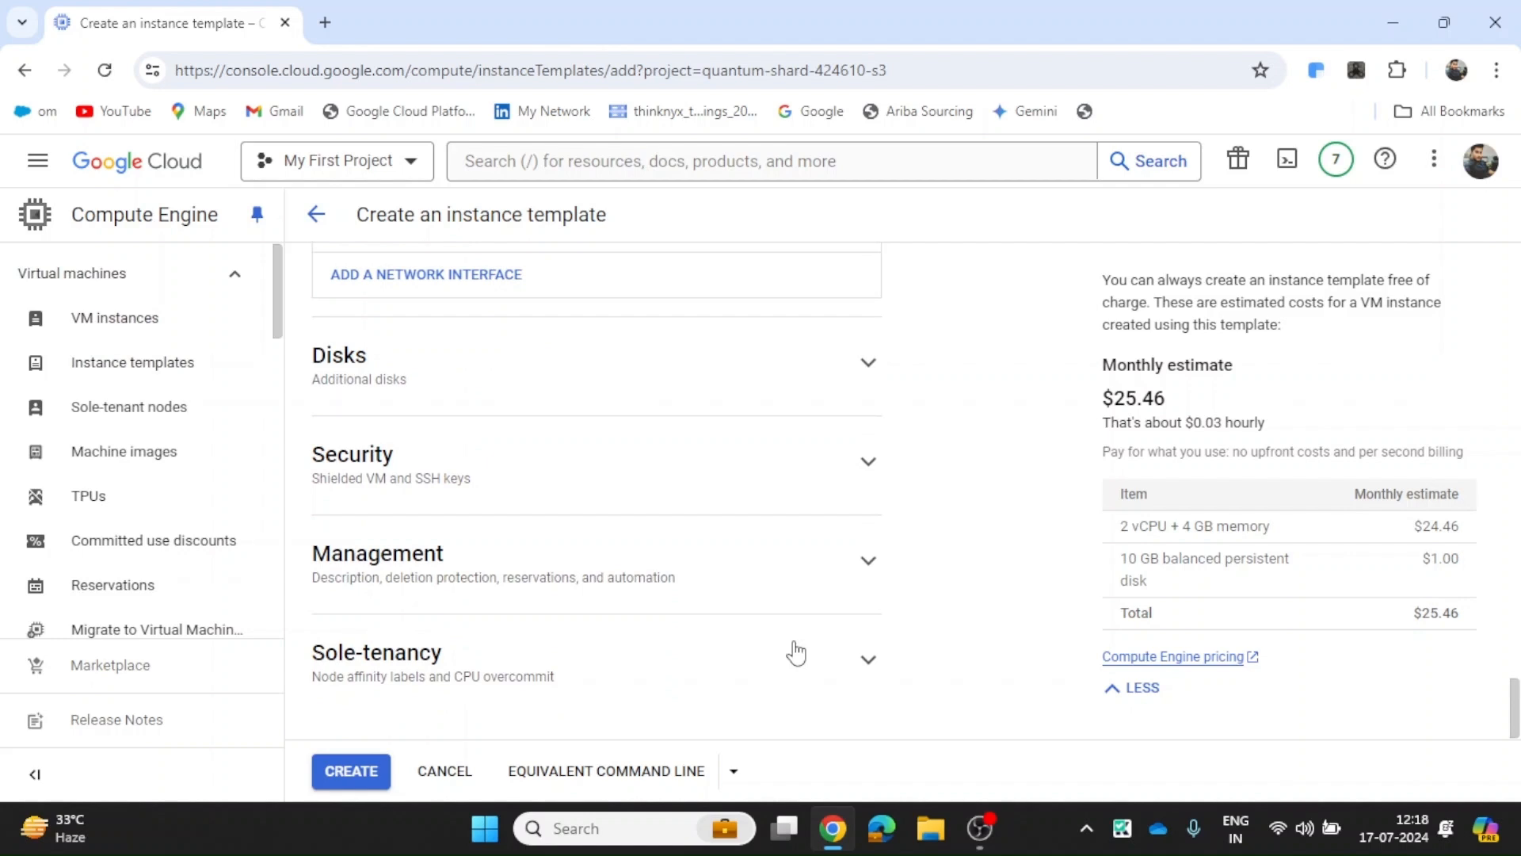
pyautogui.scroll(9, 797, 651)
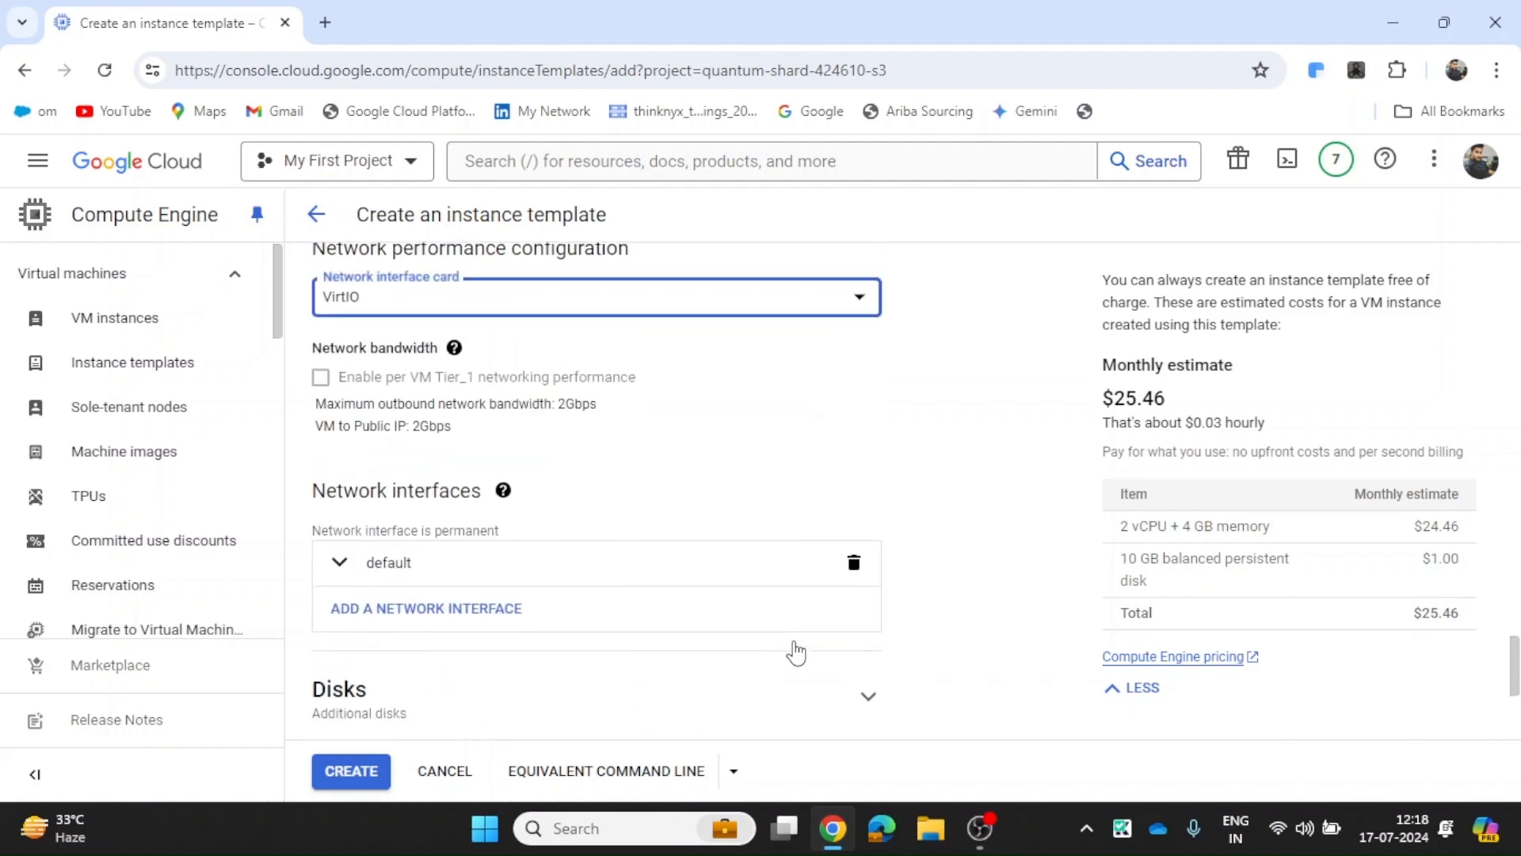
pyautogui.scroll(-8, 798, 652)
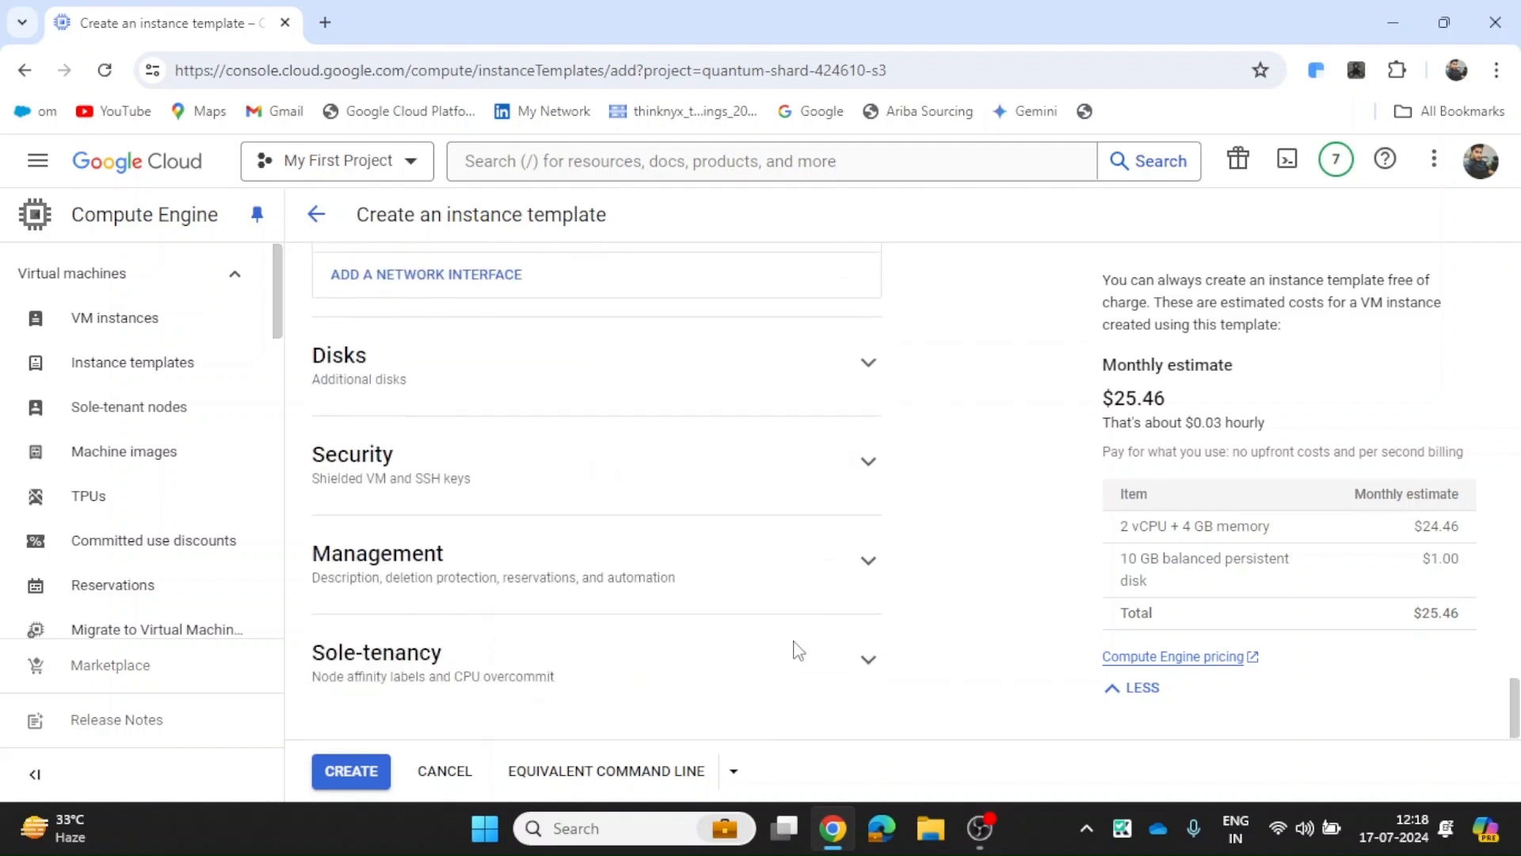
pyautogui.scroll(12, 798, 652)
pyautogui.scroll(-8, 797, 651)
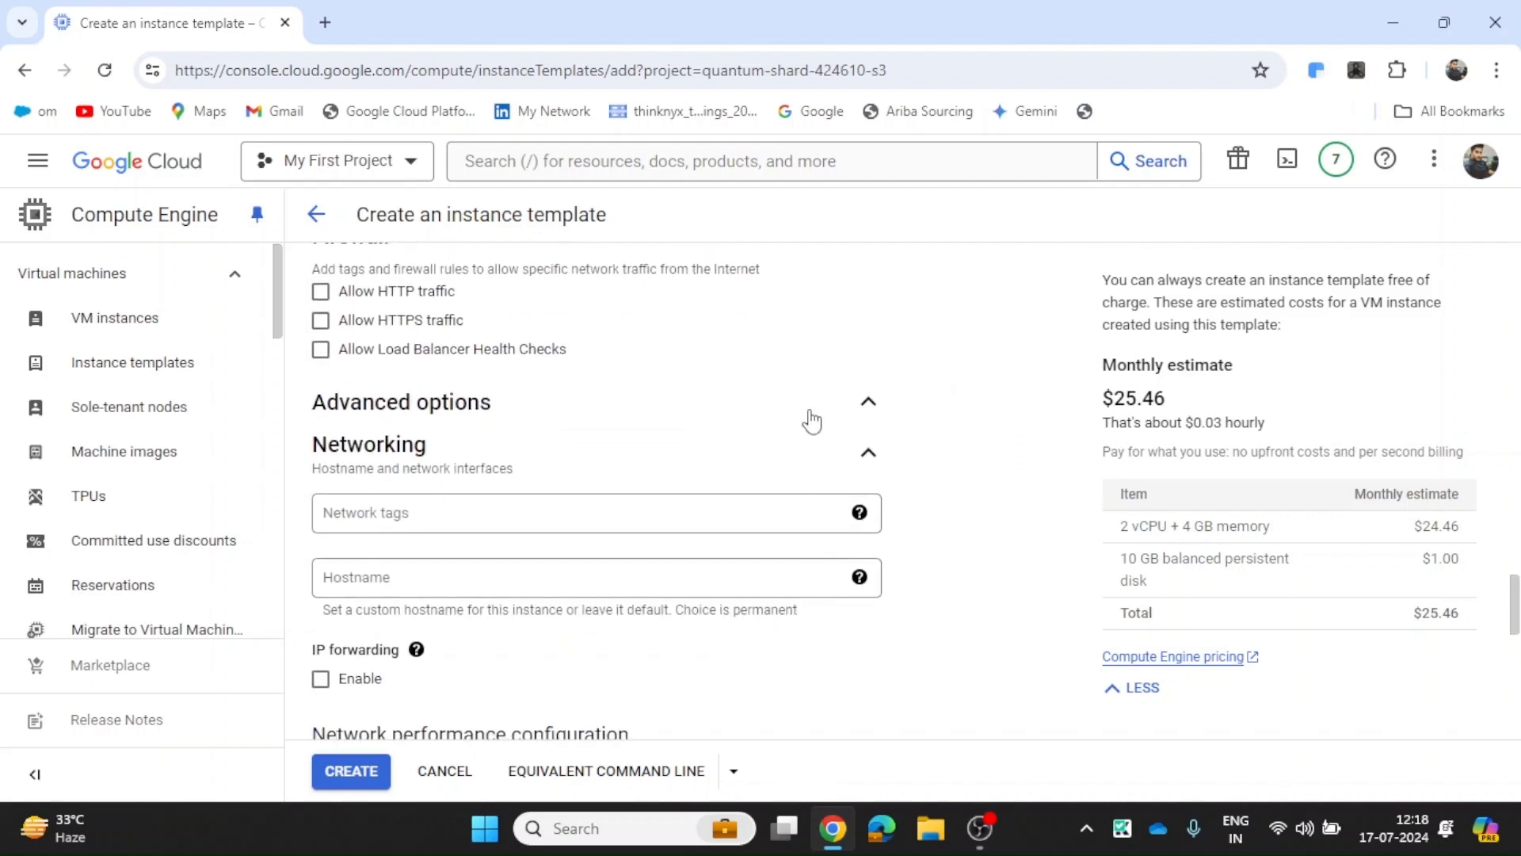
pyautogui.click(374, 776)
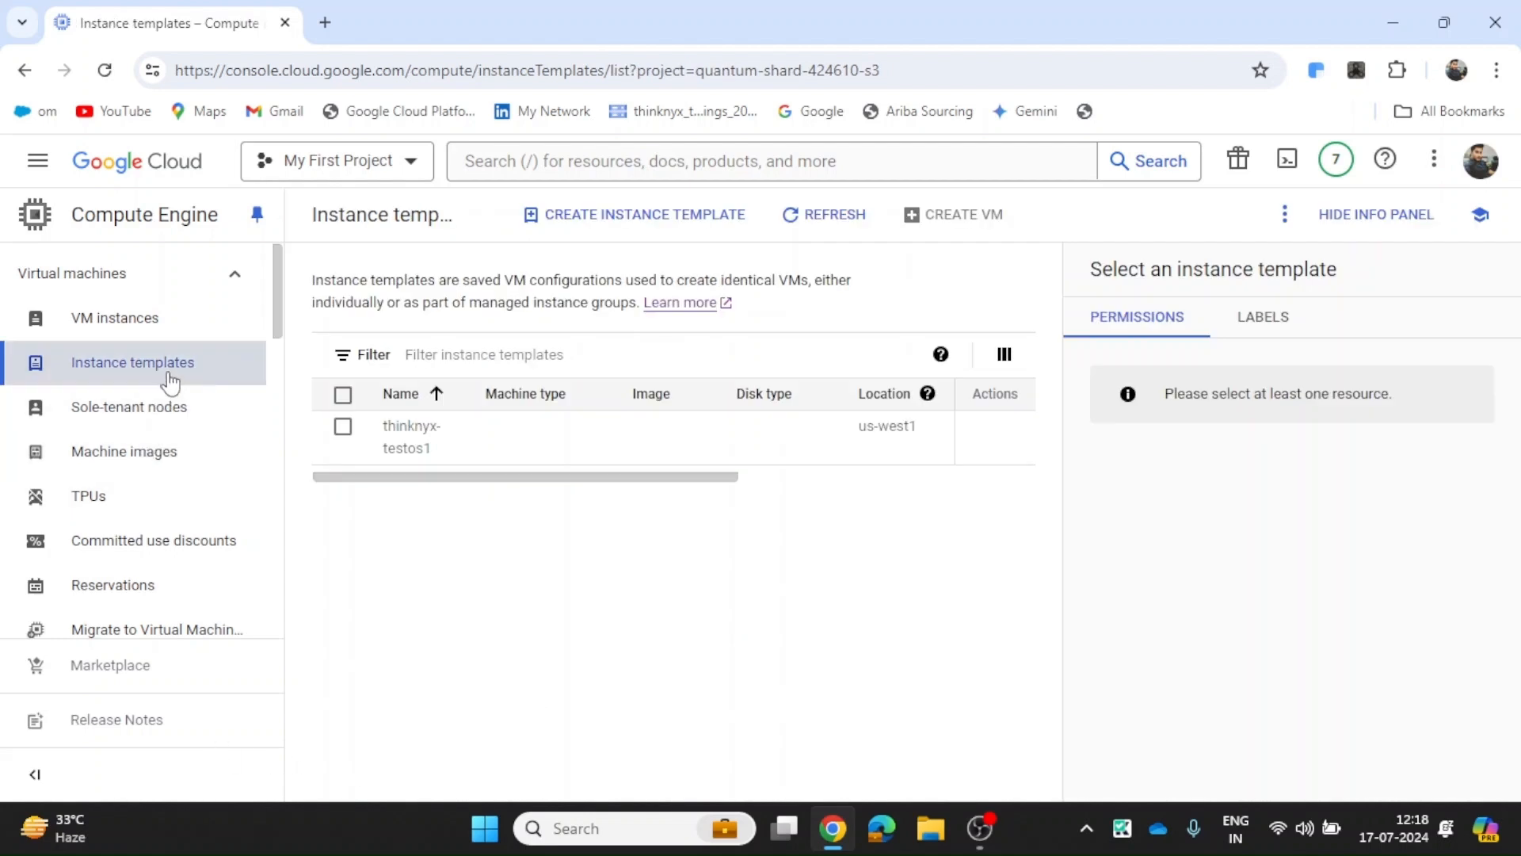
# Step: Go to the project's VM instances and start creating a new instance
pyautogui.click(170, 331)
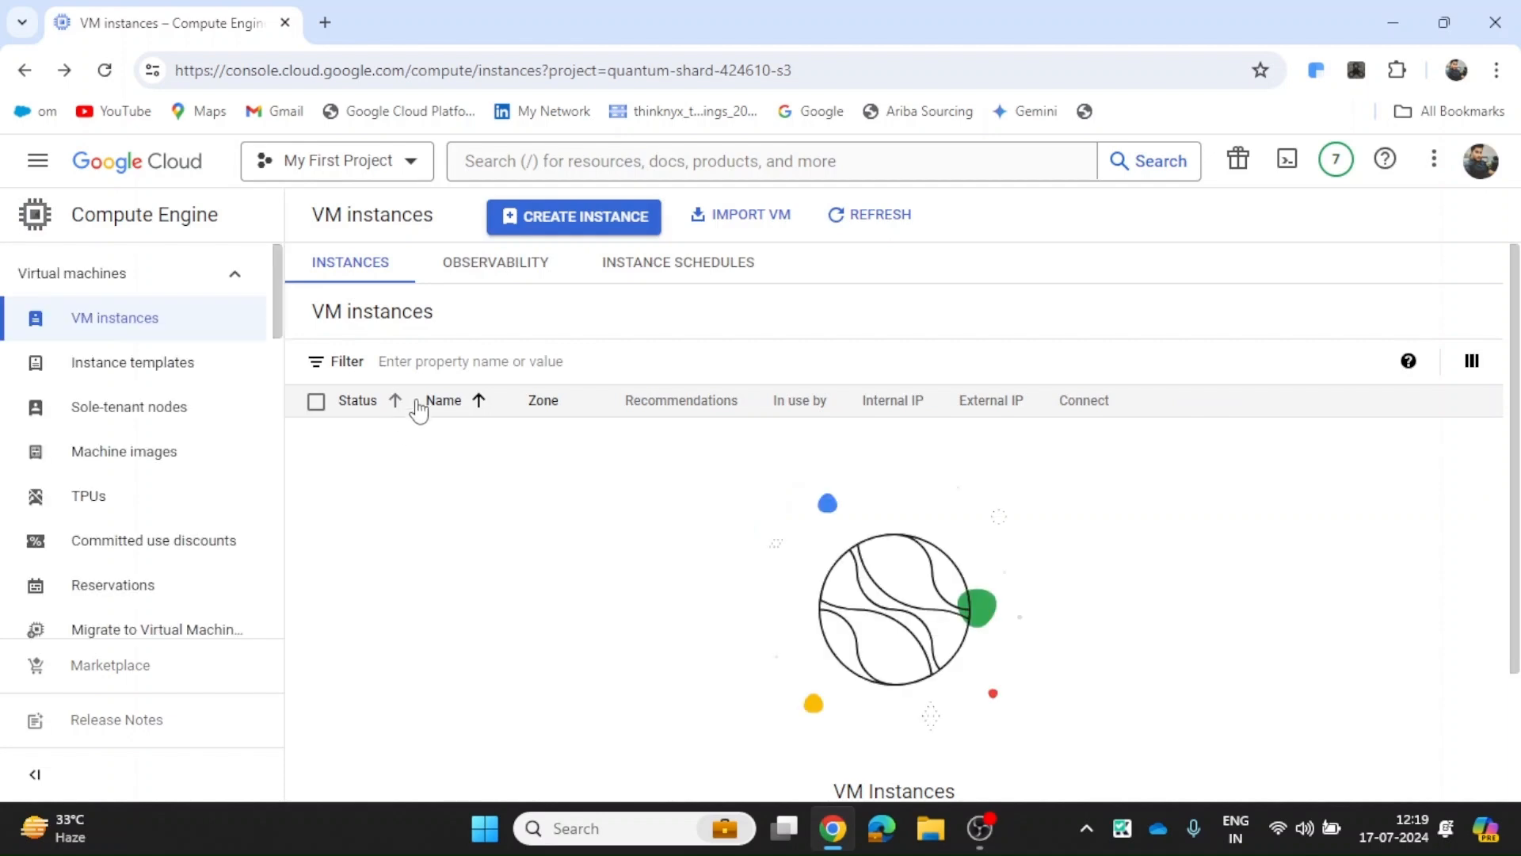
pyautogui.click(195, 367)
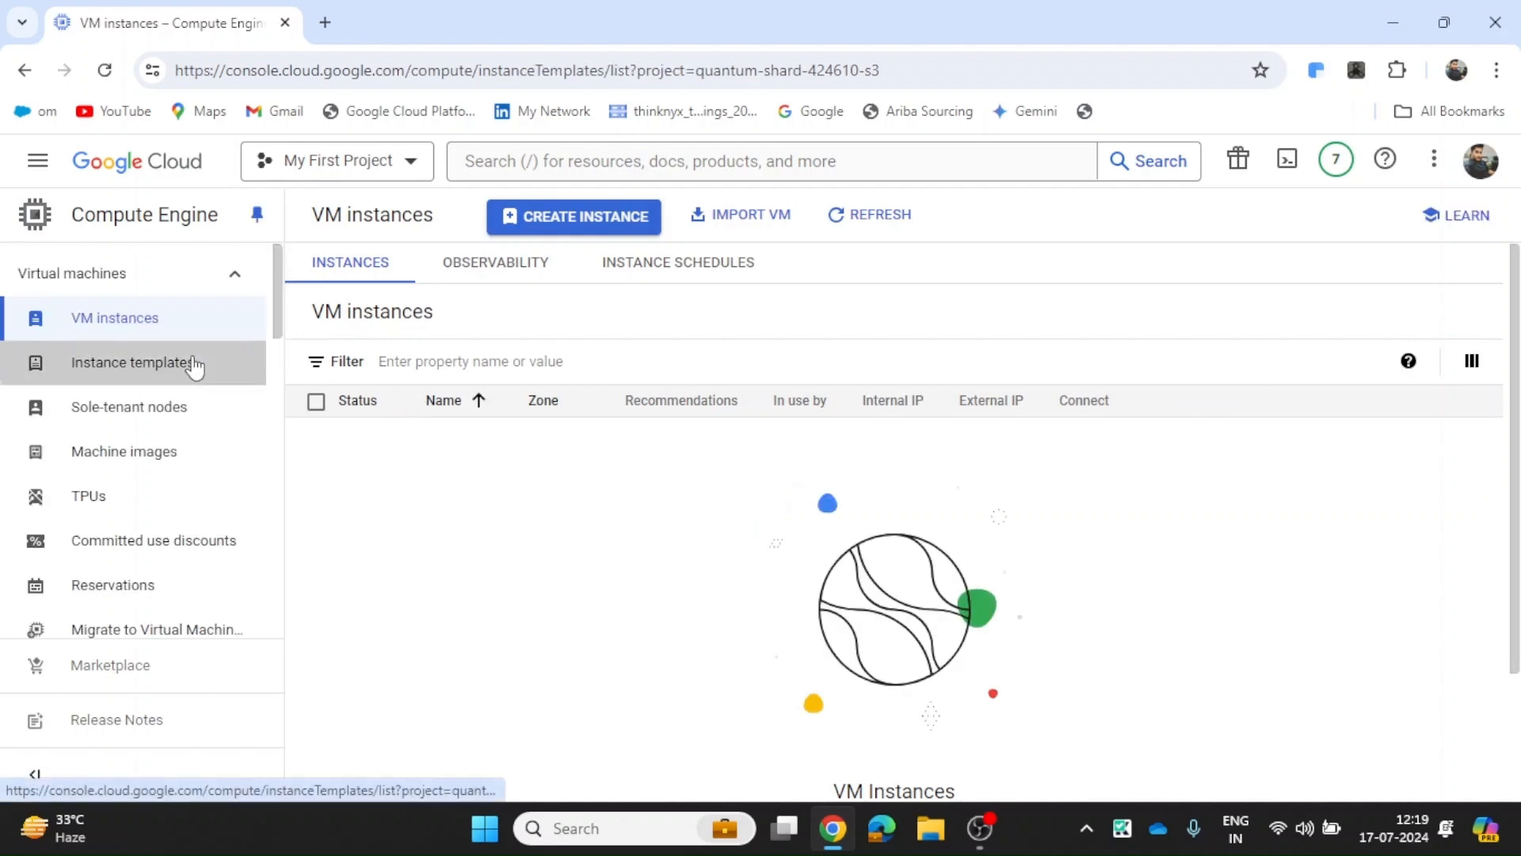
pyautogui.click(176, 340)
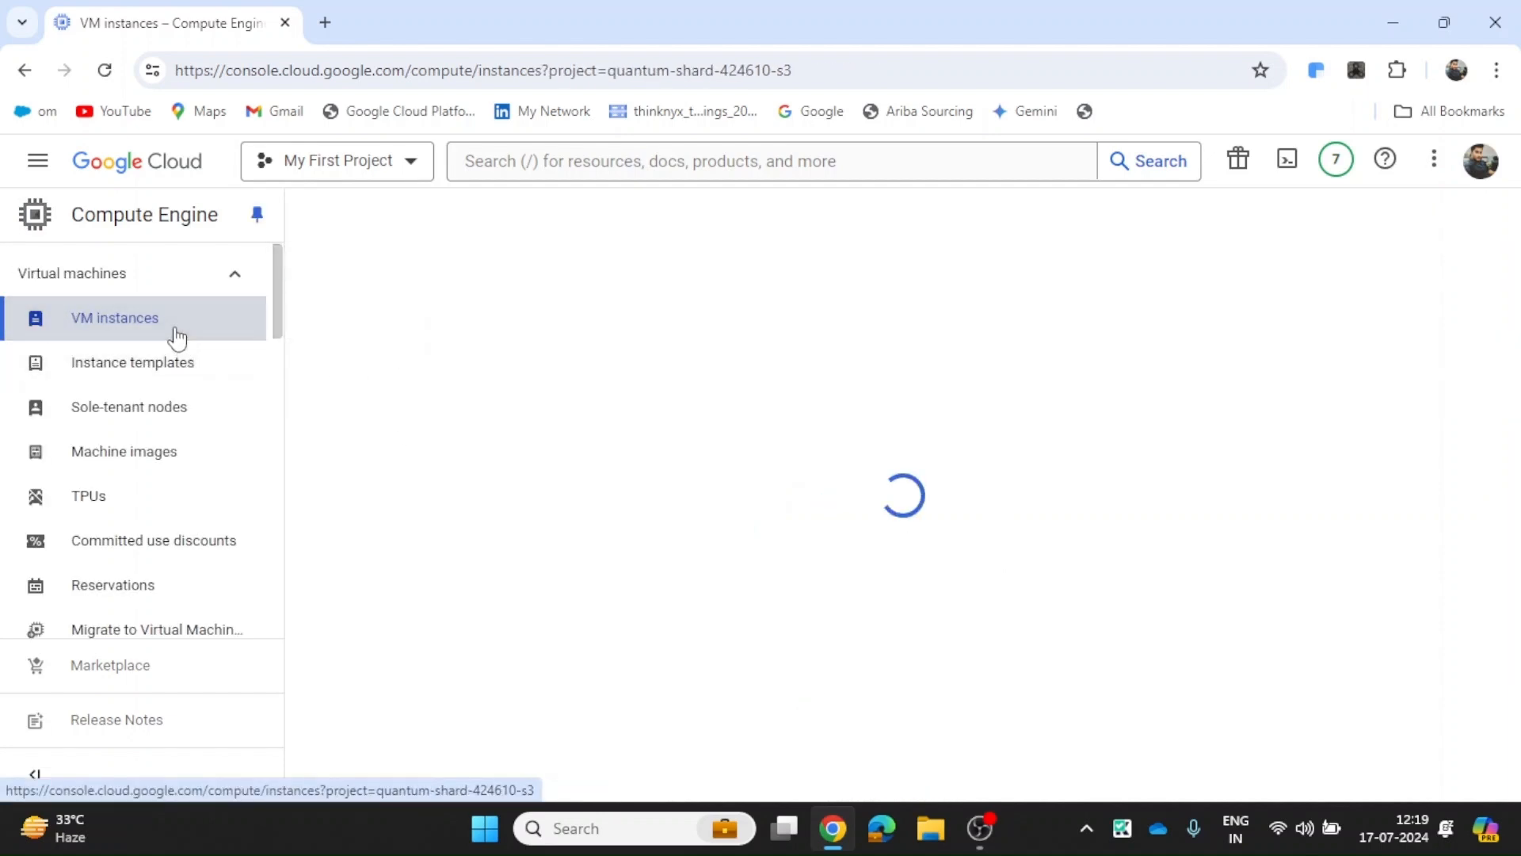
pyautogui.click(177, 339)
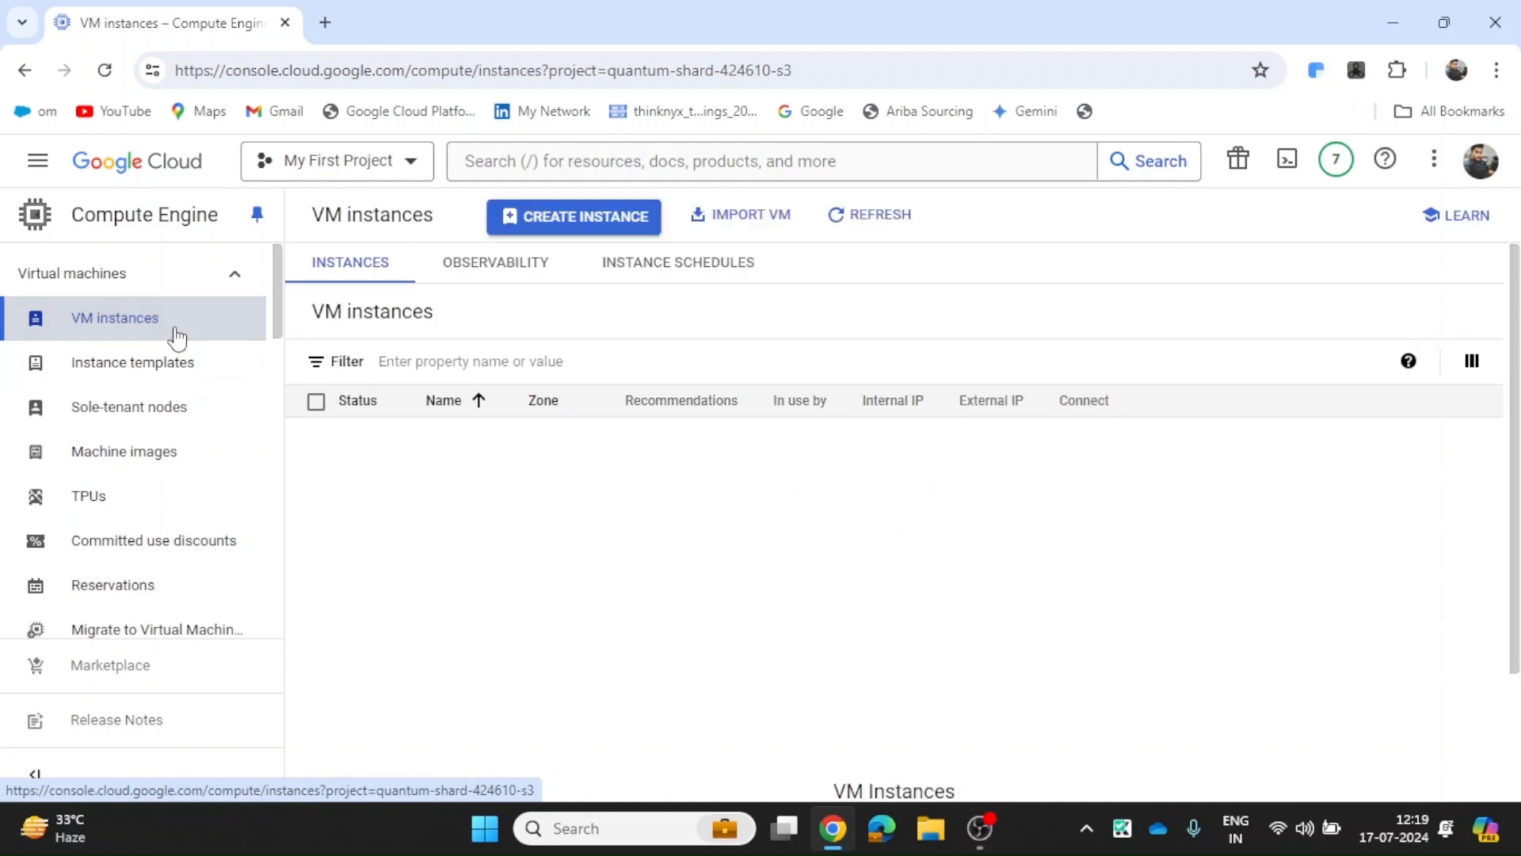
pyautogui.click(528, 234)
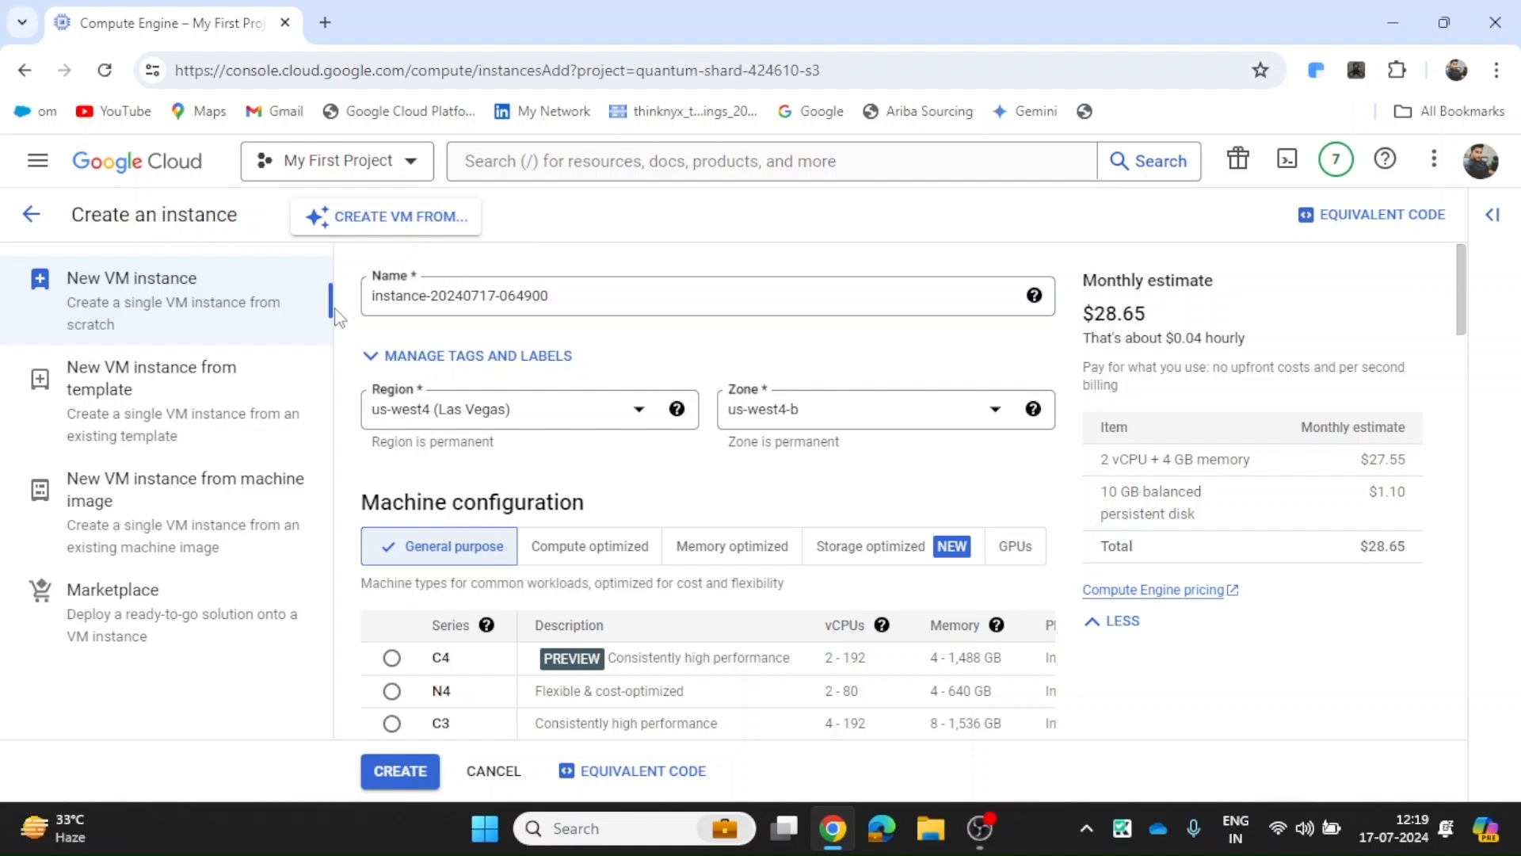
# Step: Choose to build the VM instance from an existing template, select thinknyx-testos1 and continue to customizing the instance
pyautogui.click(248, 396)
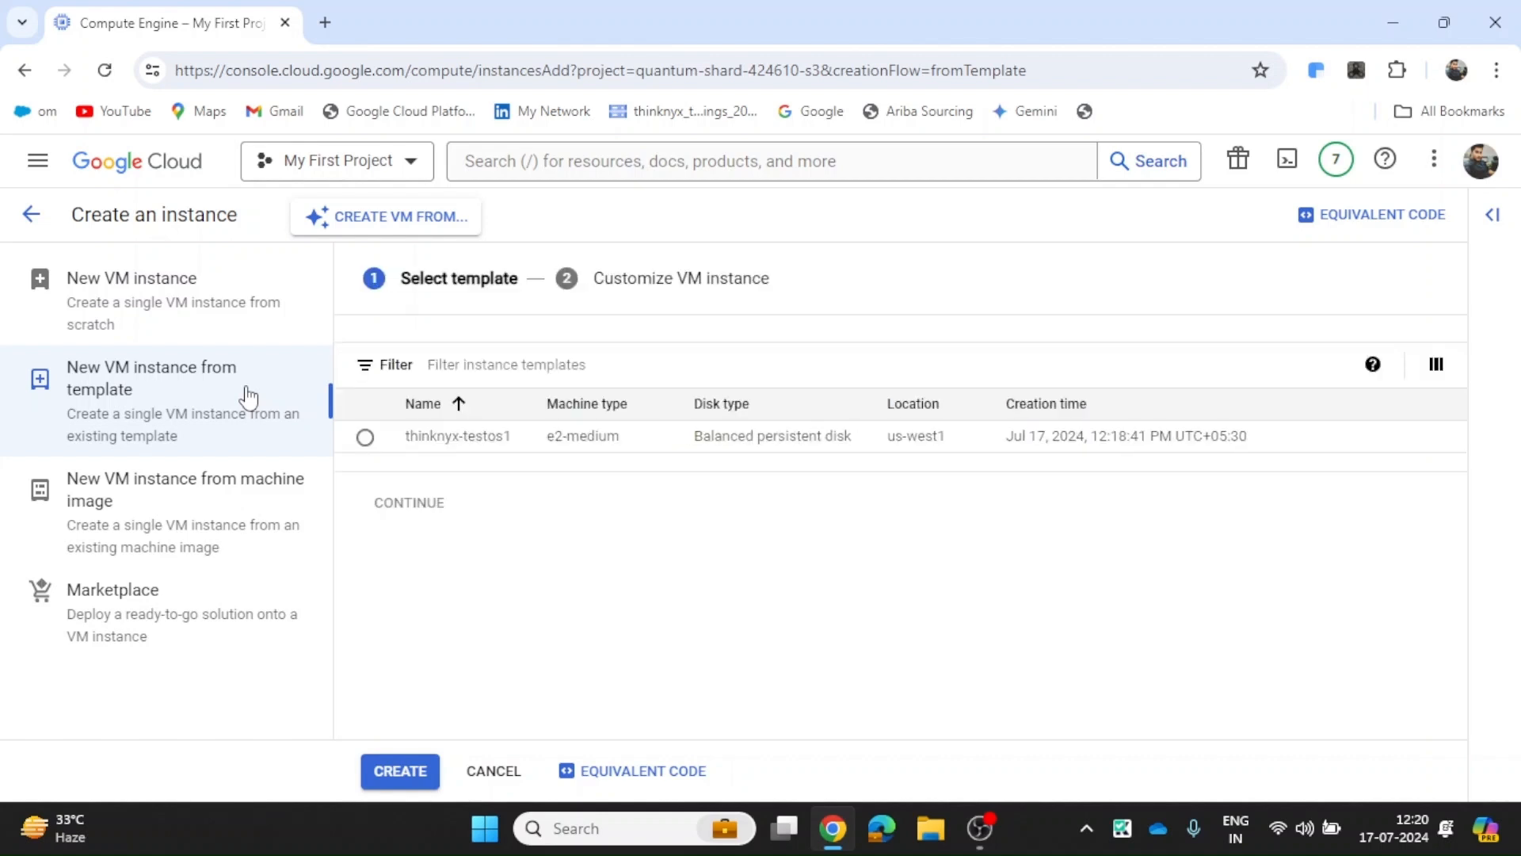
pyautogui.click(365, 437)
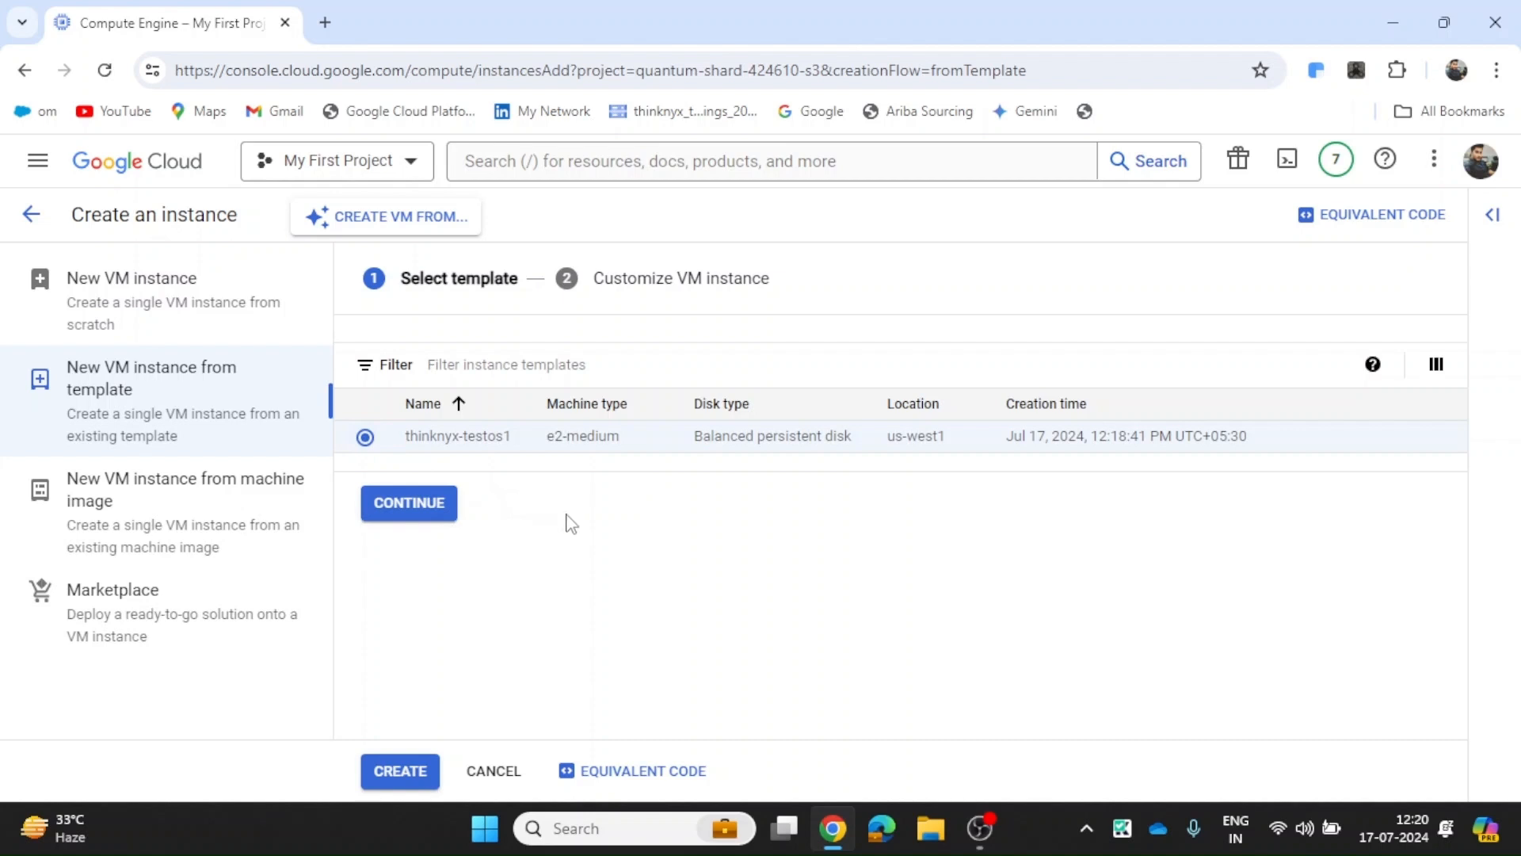
pyautogui.click(427, 516)
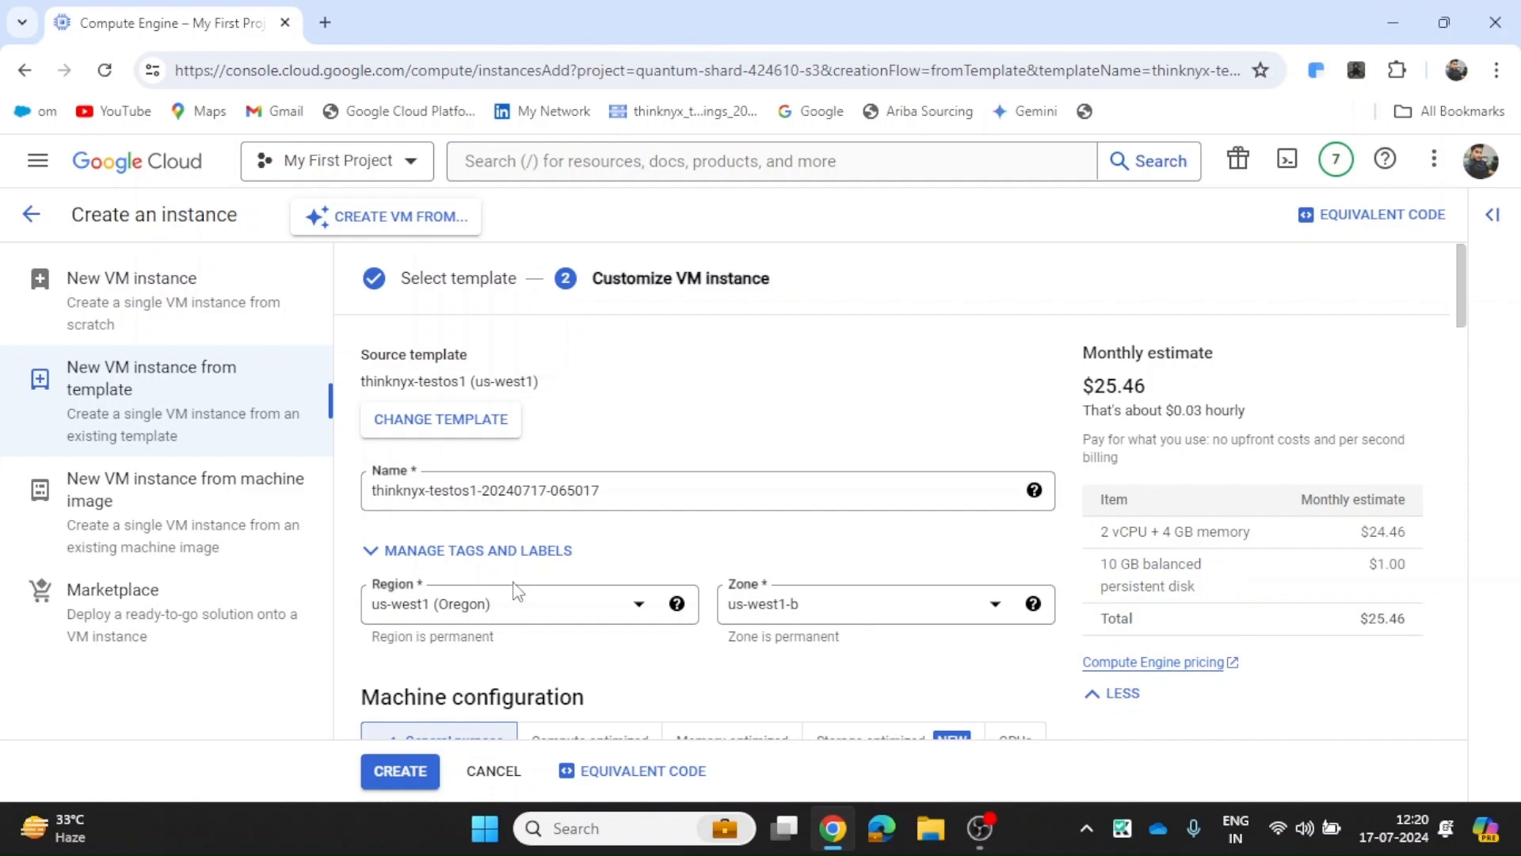
# Step: Review the configuration taken from the template and create the VM instance without changing any of its settings
pyautogui.scroll(-5, 516, 593)
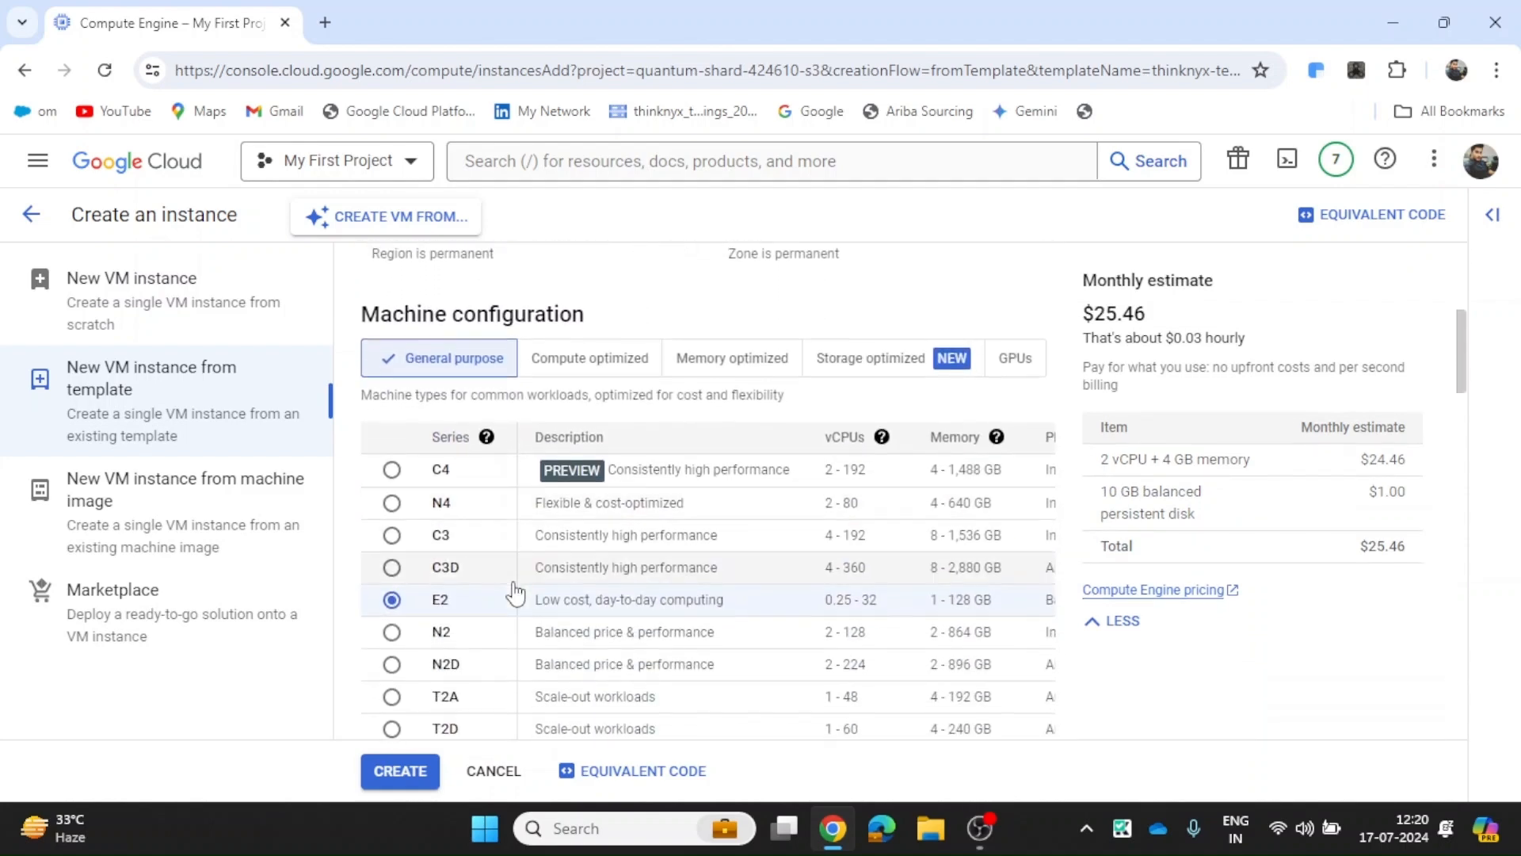
pyautogui.scroll(5, 516, 592)
pyautogui.scroll(-15, 516, 593)
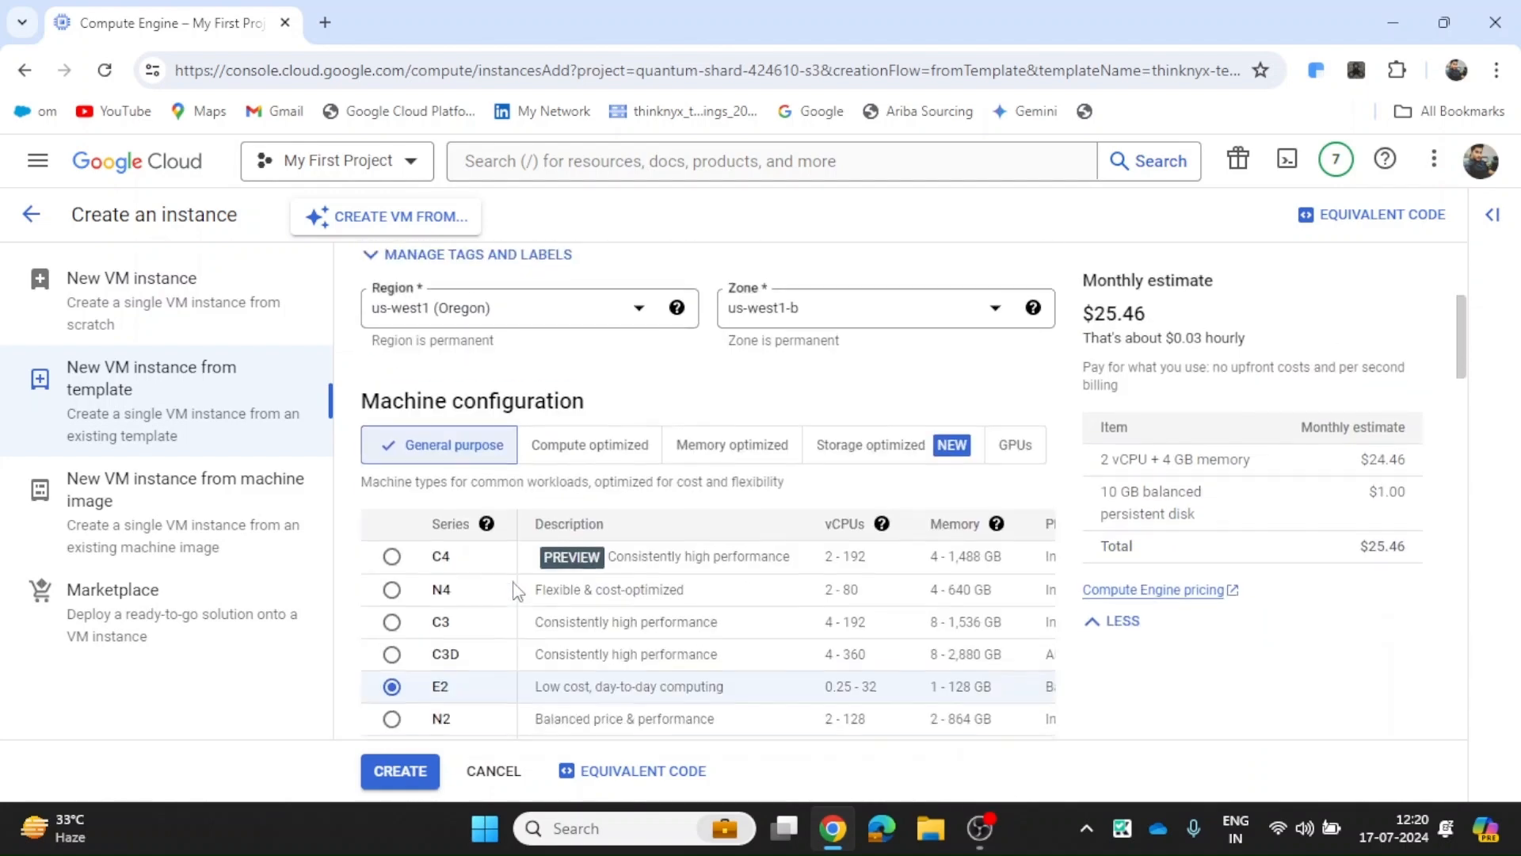
pyautogui.scroll(-10, 516, 592)
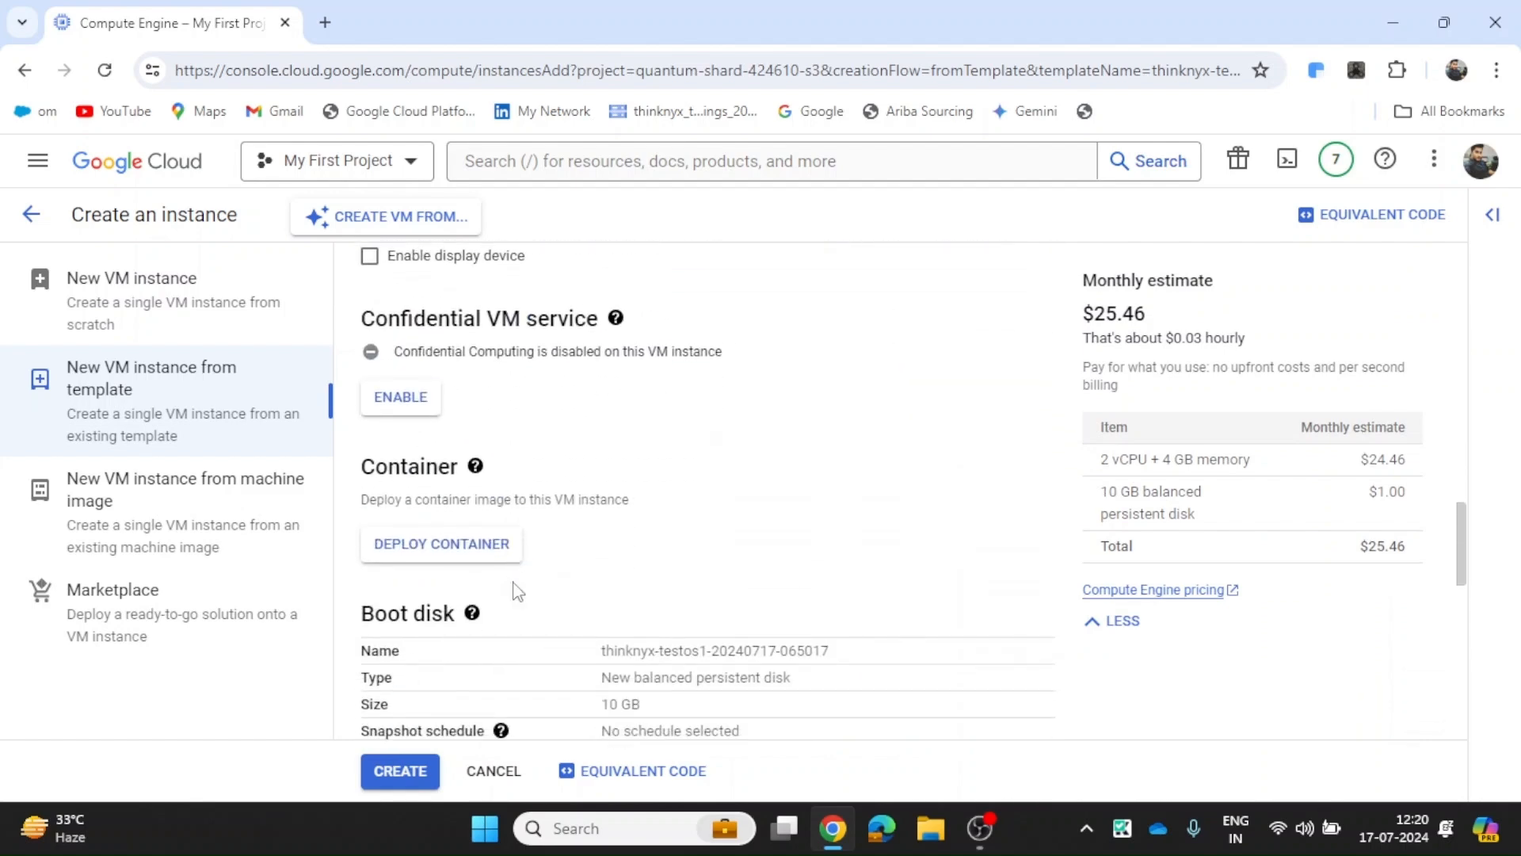
pyautogui.scroll(-7, 516, 592)
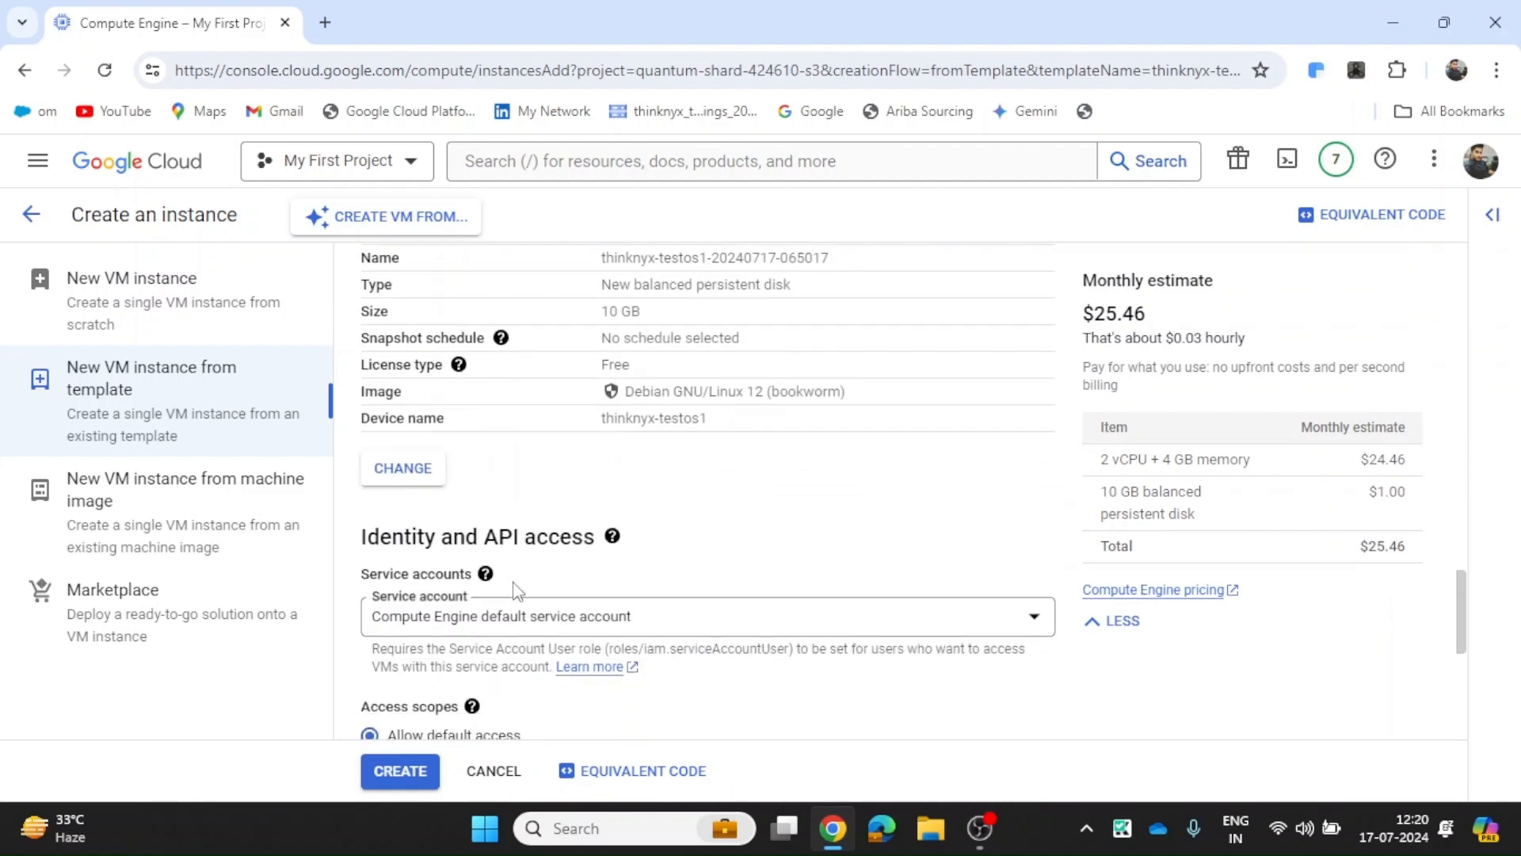
pyautogui.click(405, 771)
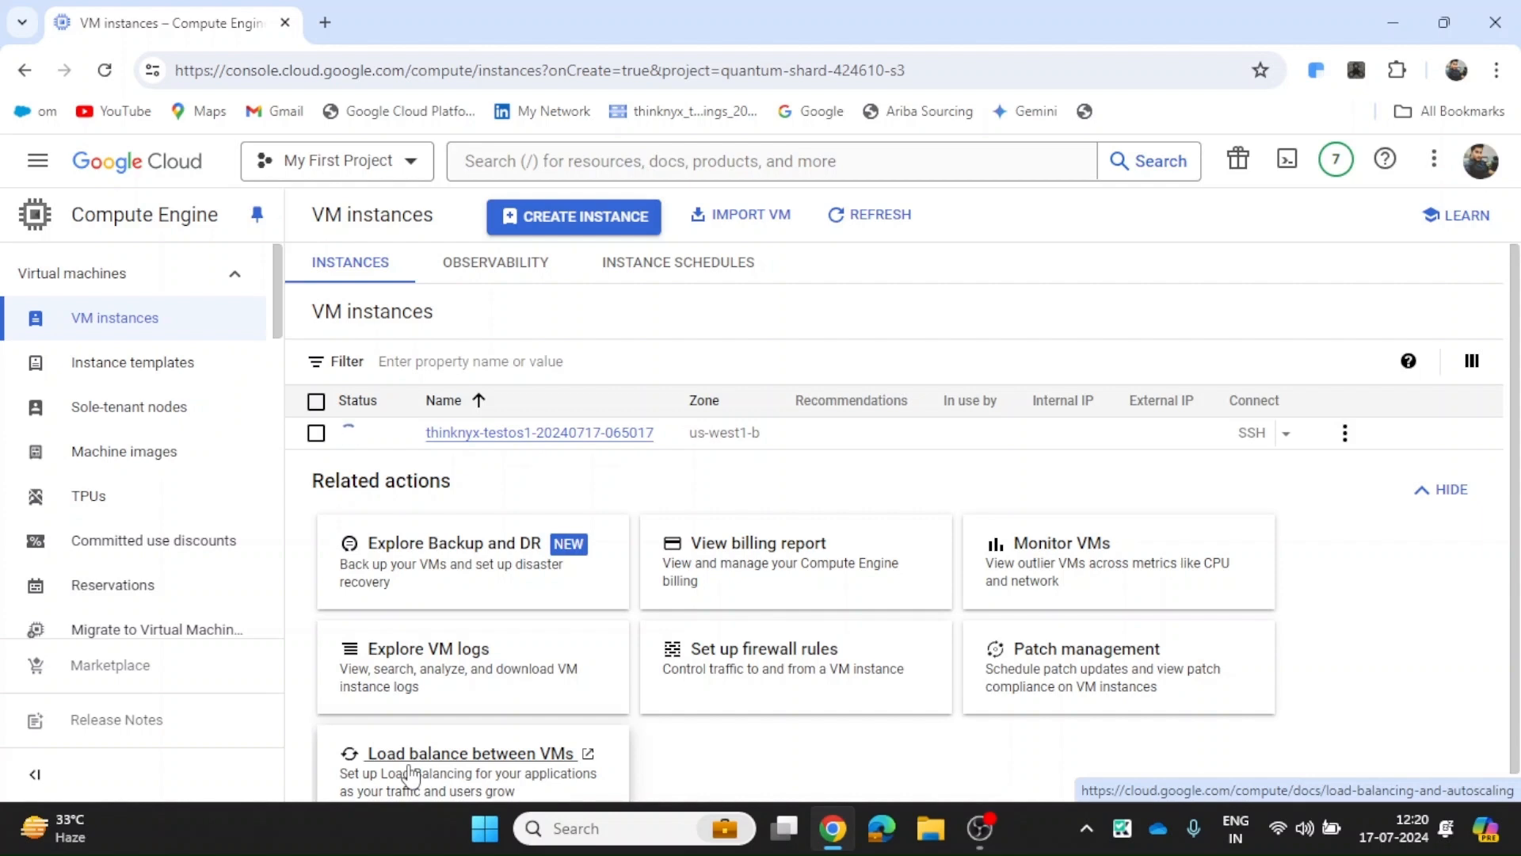
# Step: Open the new VM instance's details and examine its basic information, network interfaces and boot disk
pyautogui.click(483, 436)
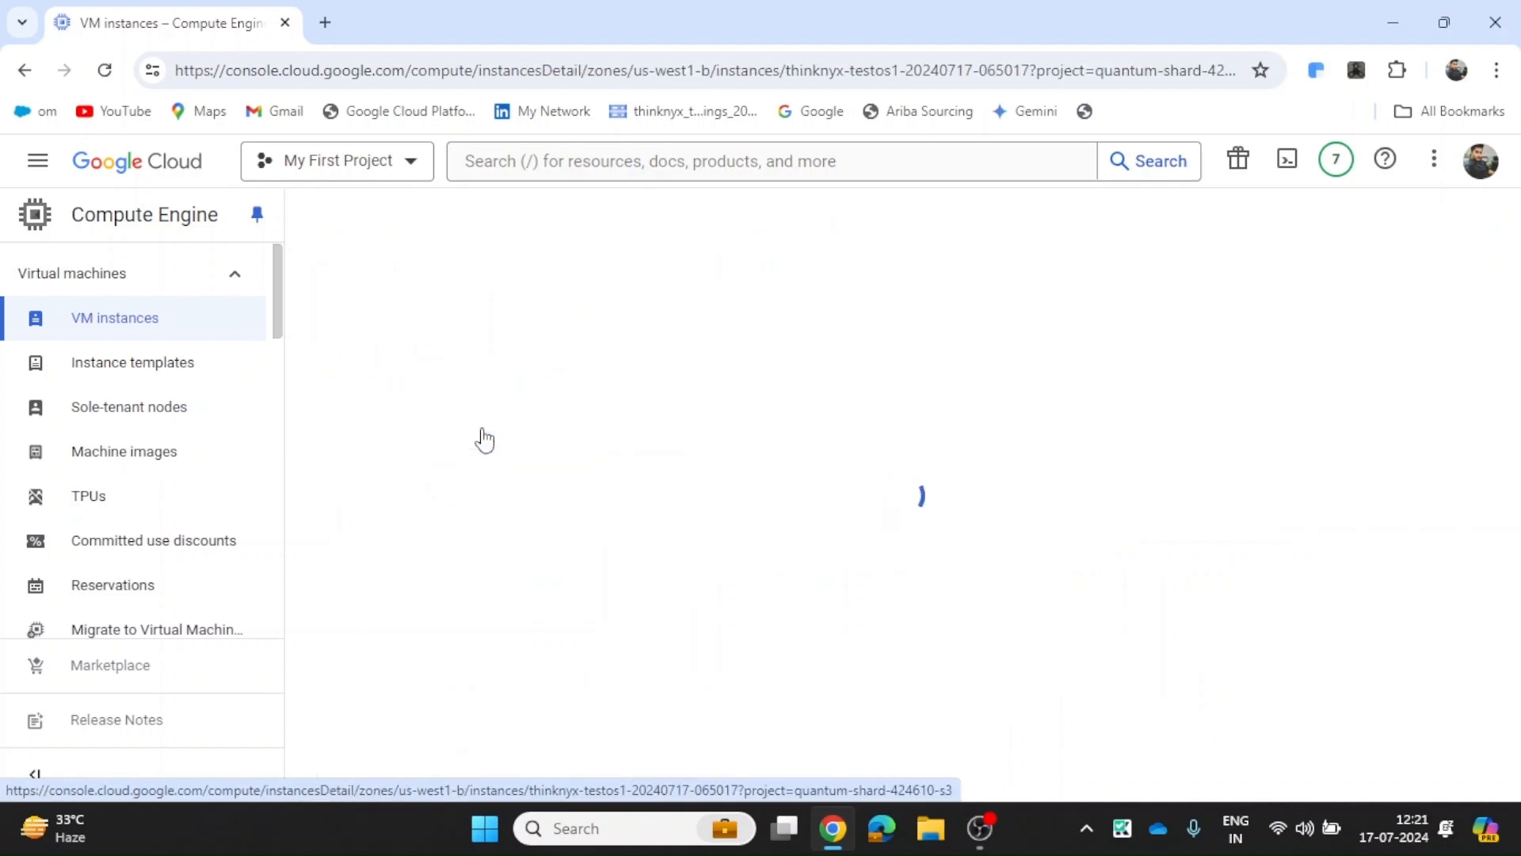
pyautogui.scroll(-5, 485, 438)
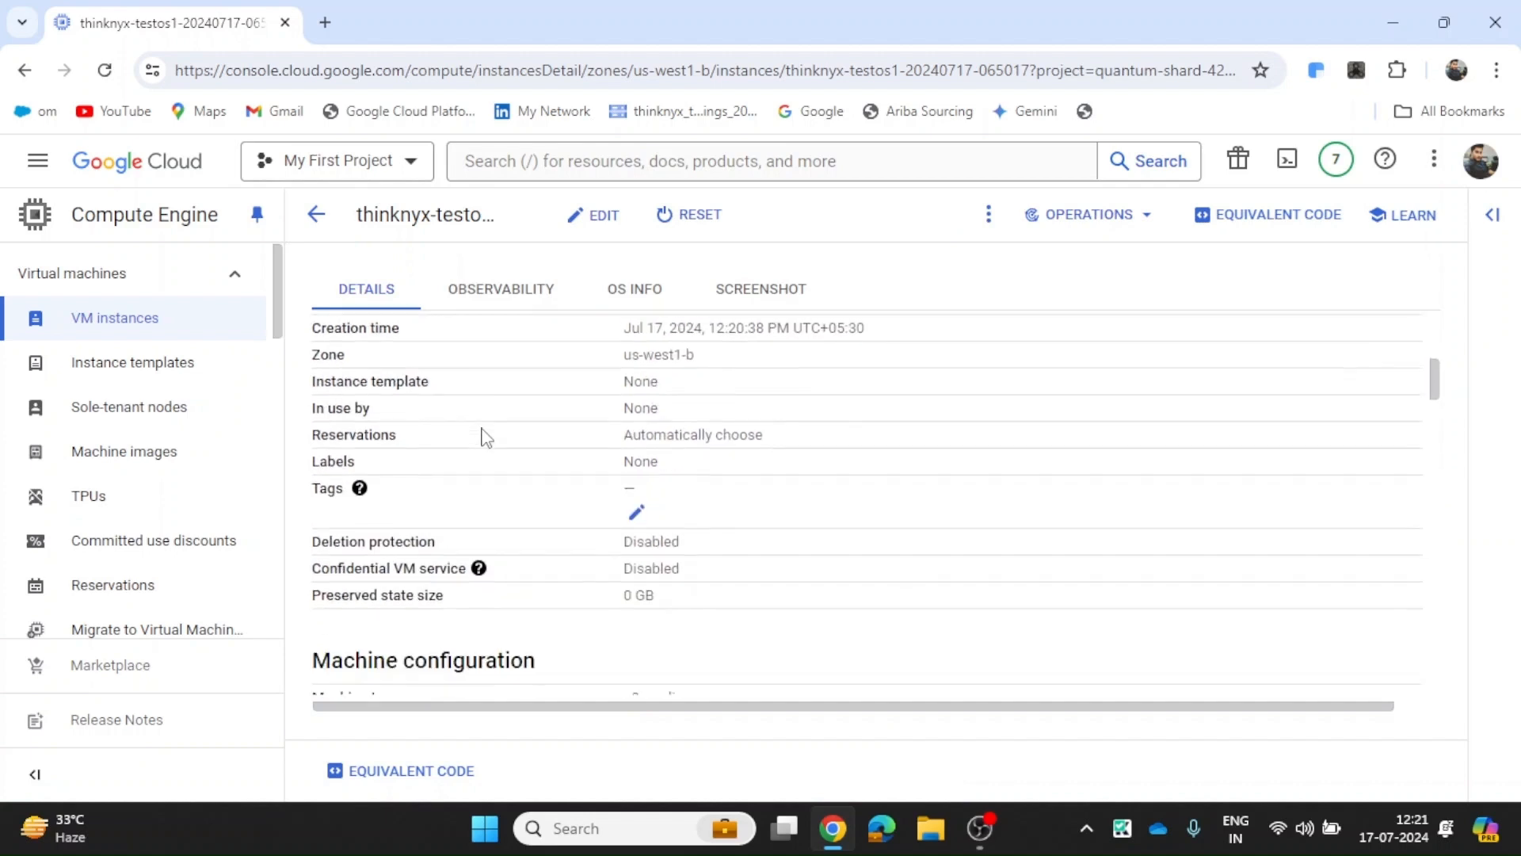
pyautogui.scroll(-15, 485, 438)
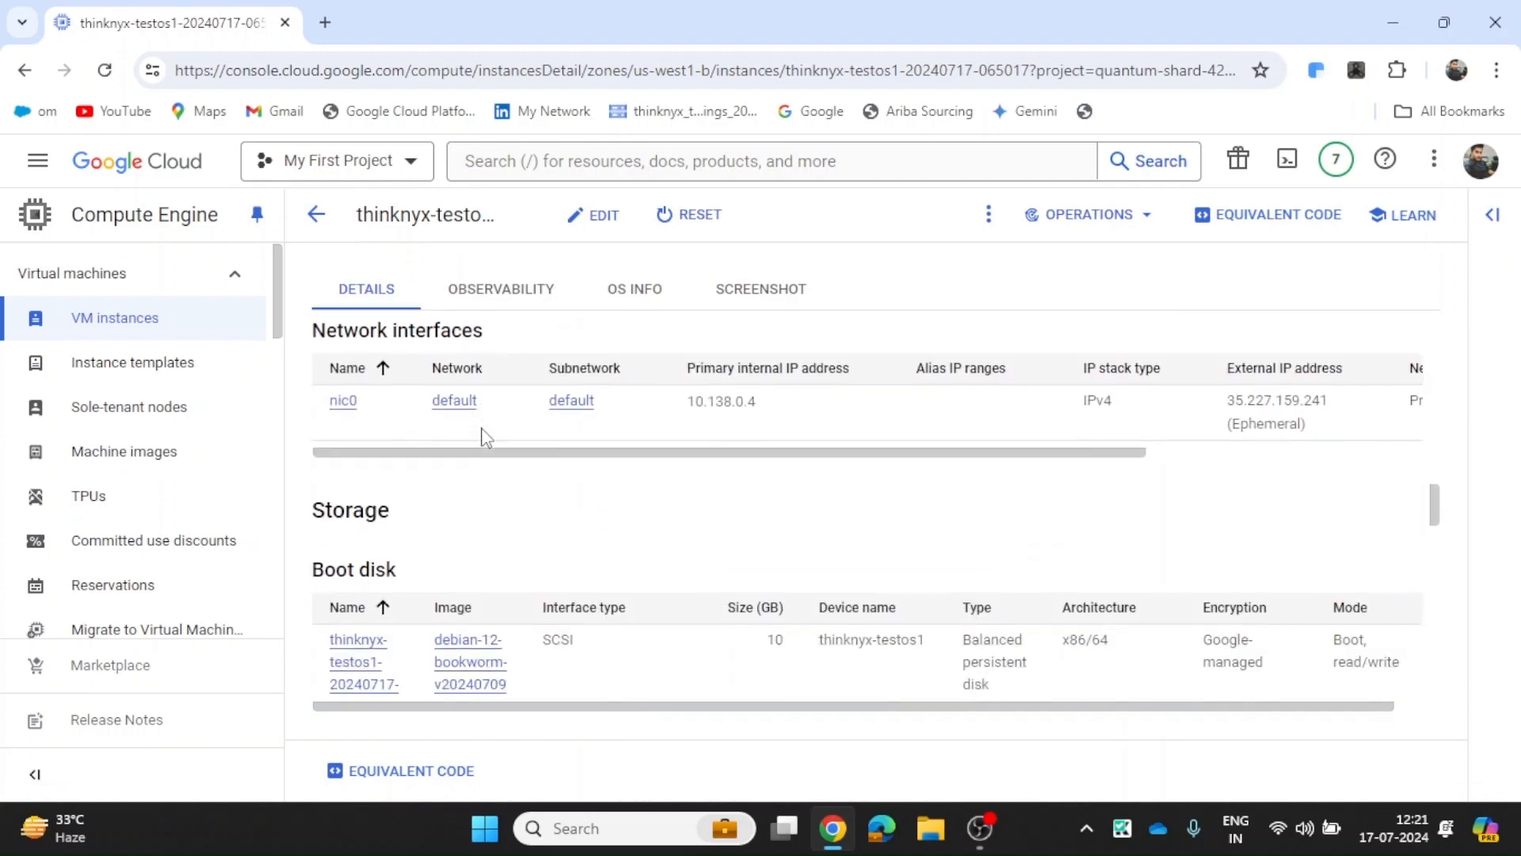
pyautogui.scroll(-3, 485, 438)
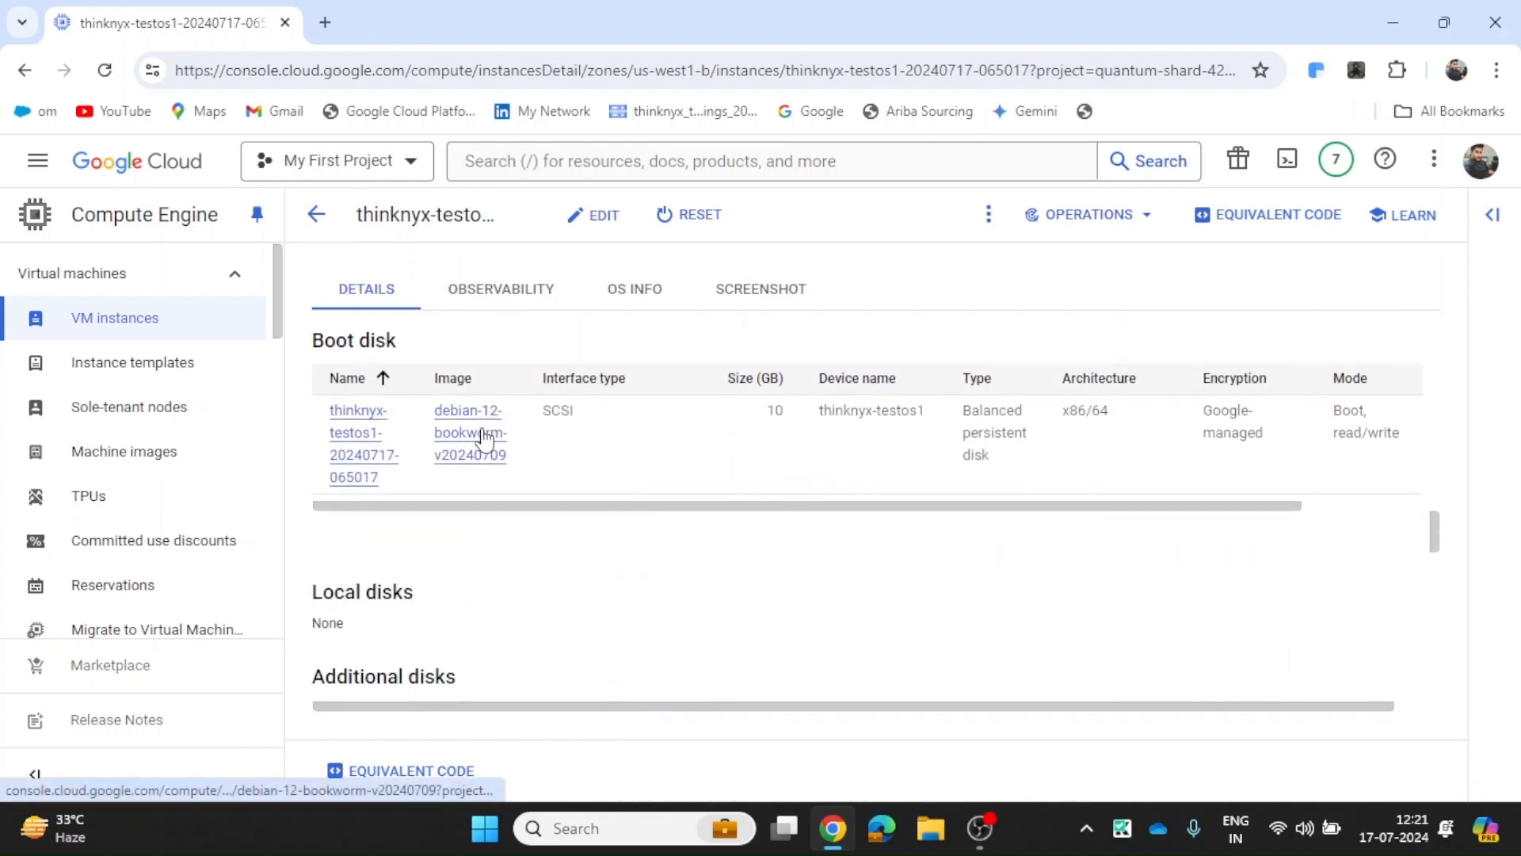
pyautogui.scroll(-1, 485, 434)
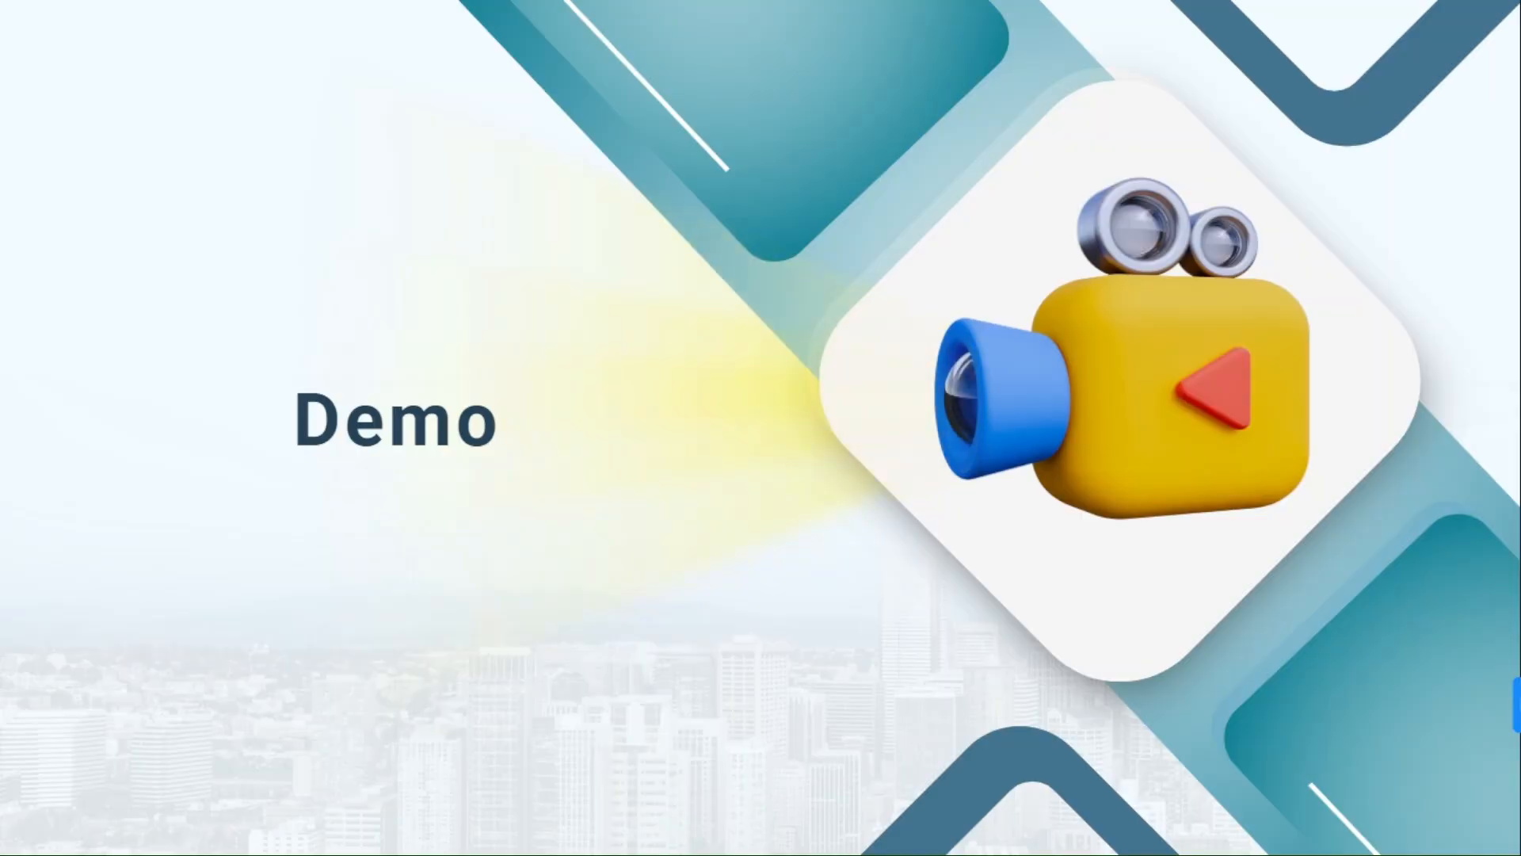